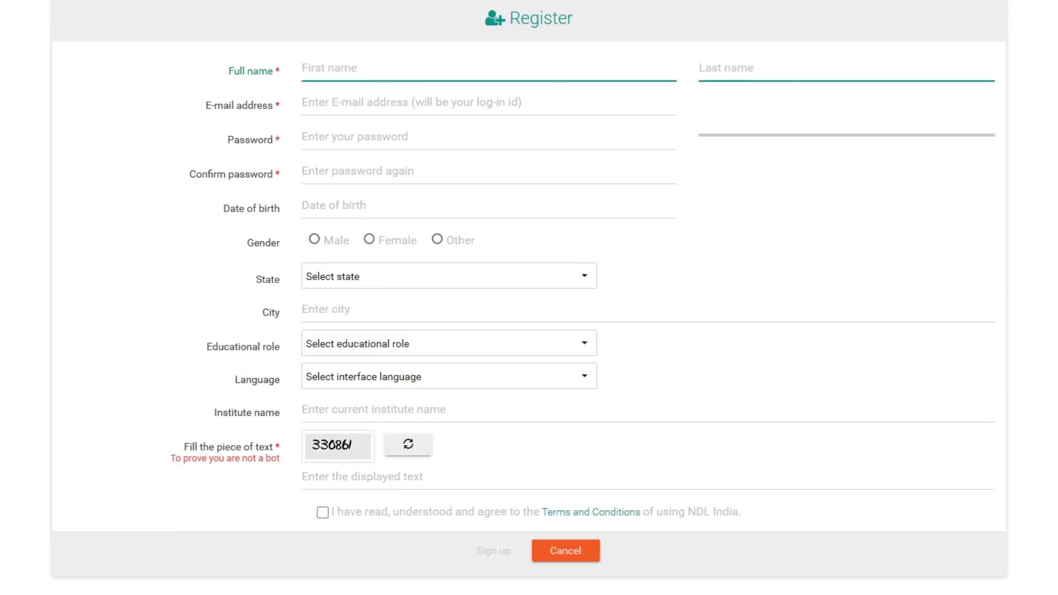
# - Fill the sign-up form with the member's first name, surname, e-mail and password, enter the captcha, and accept the terms
pyautogui.press('Tab')
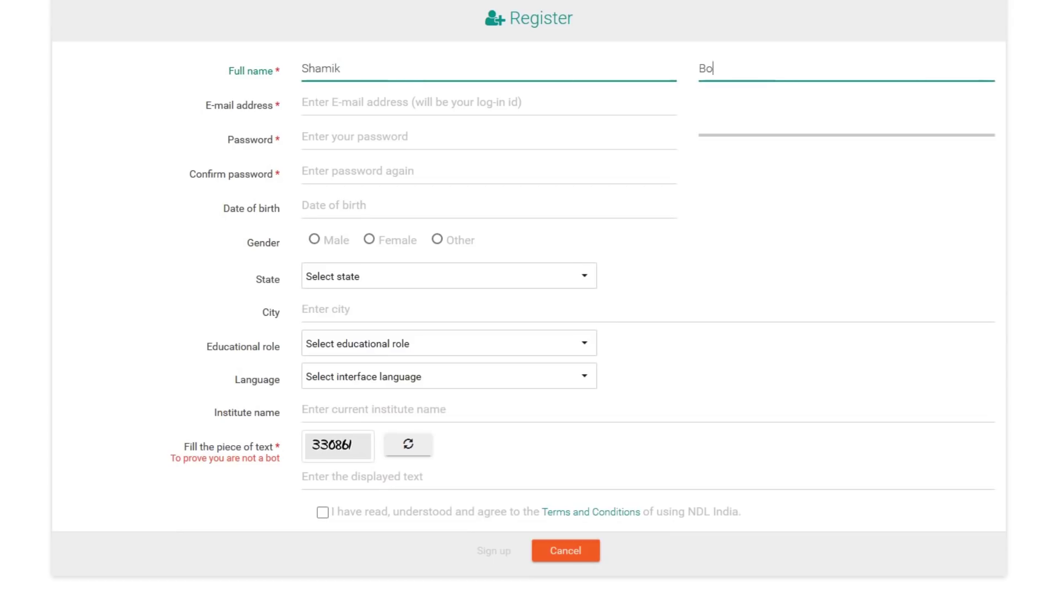
pyautogui.press('Tab')
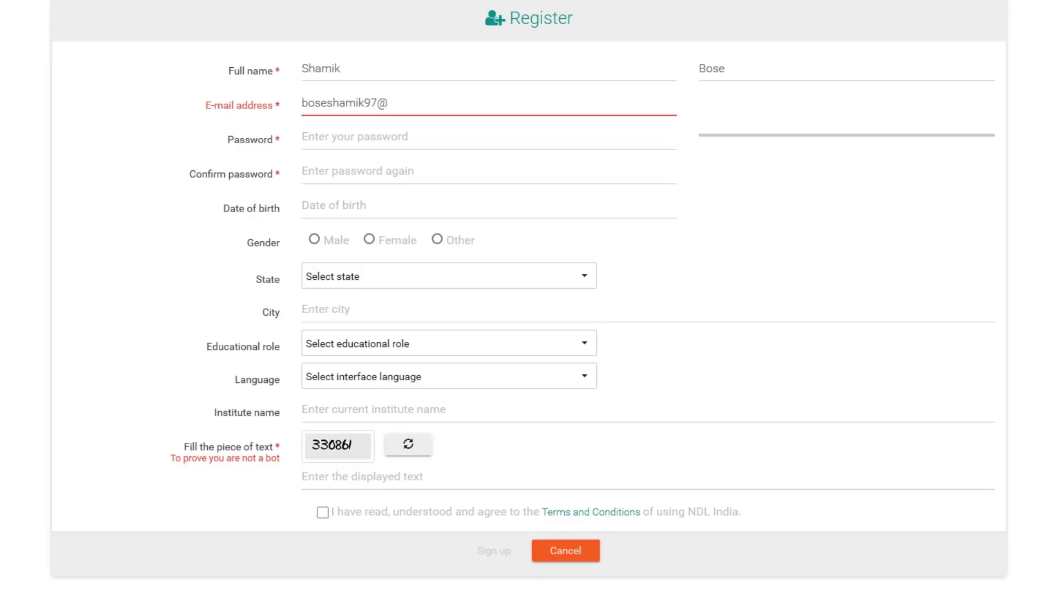
pyautogui.press('Tab')
pyautogui.write('•••••')
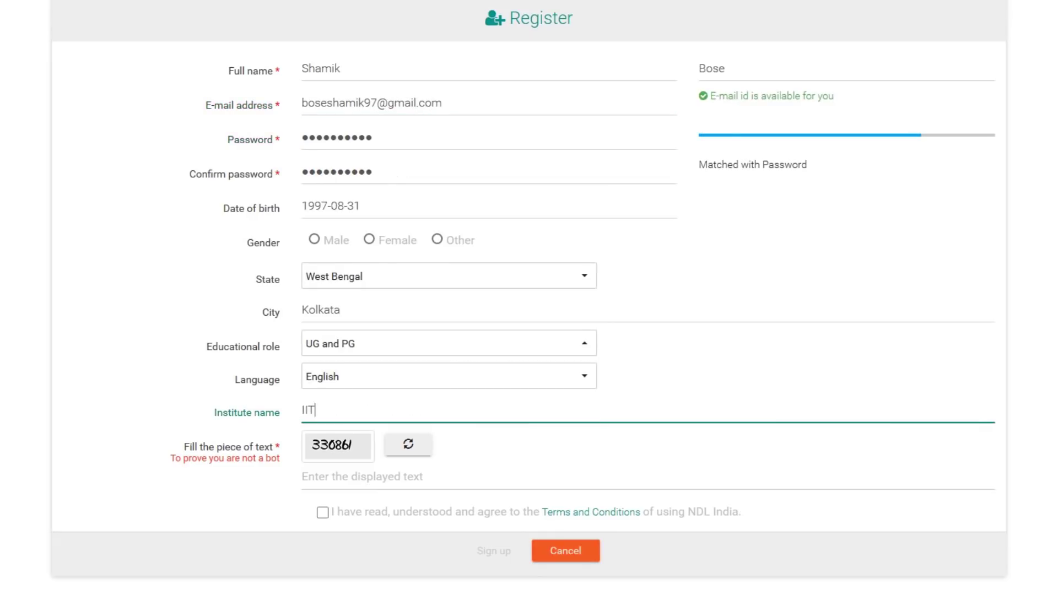
pyautogui.press('Tab')
pyautogui.write('330861')
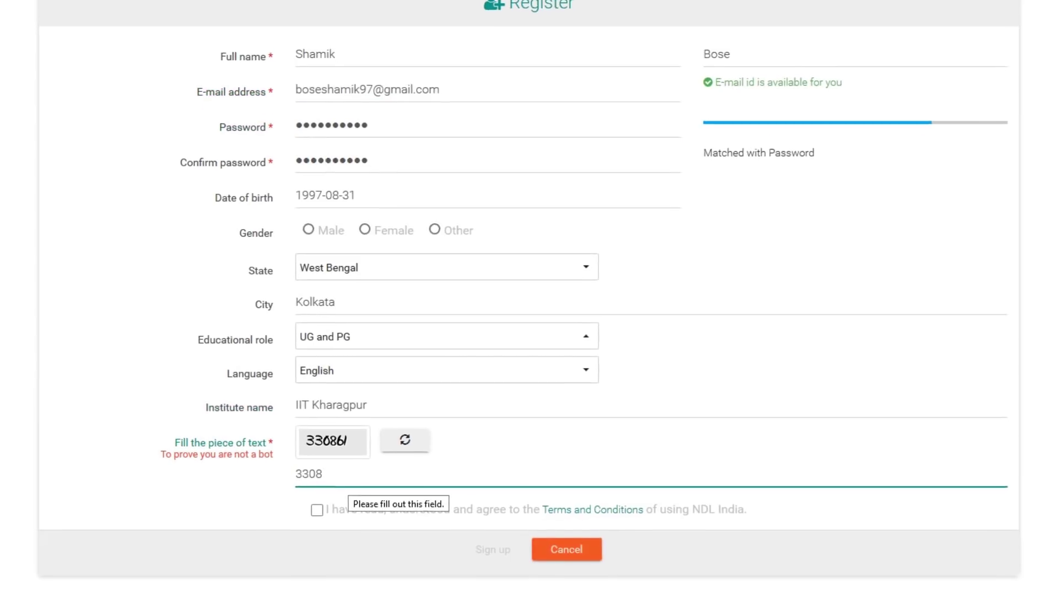
pyautogui.press('Tab')
pyautogui.press('space')
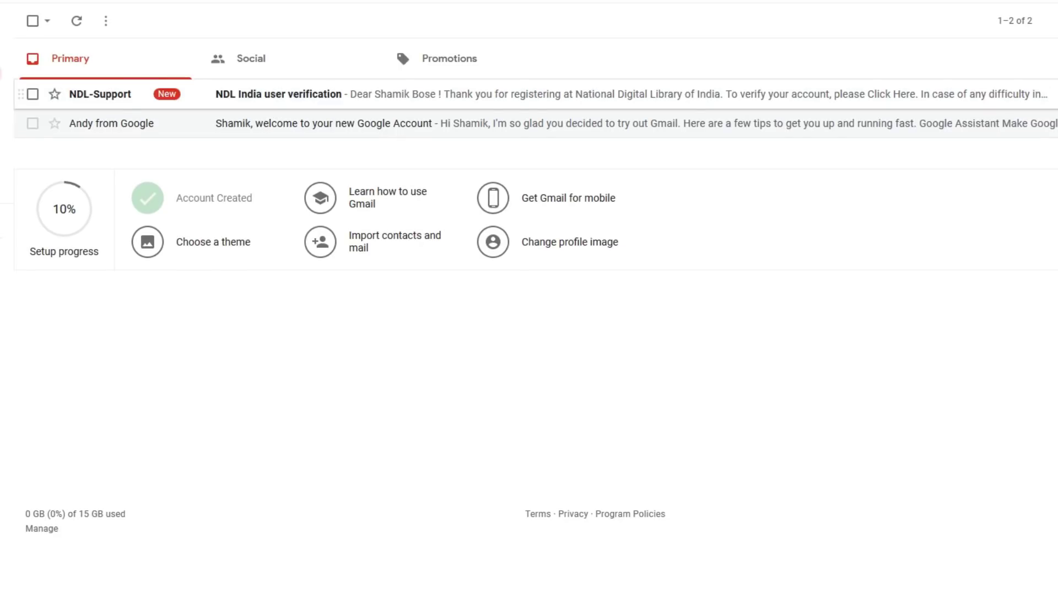
# - Open the NDL India user verification e-mail from NDL-Support in Gmail
pyautogui.click(386, 94)
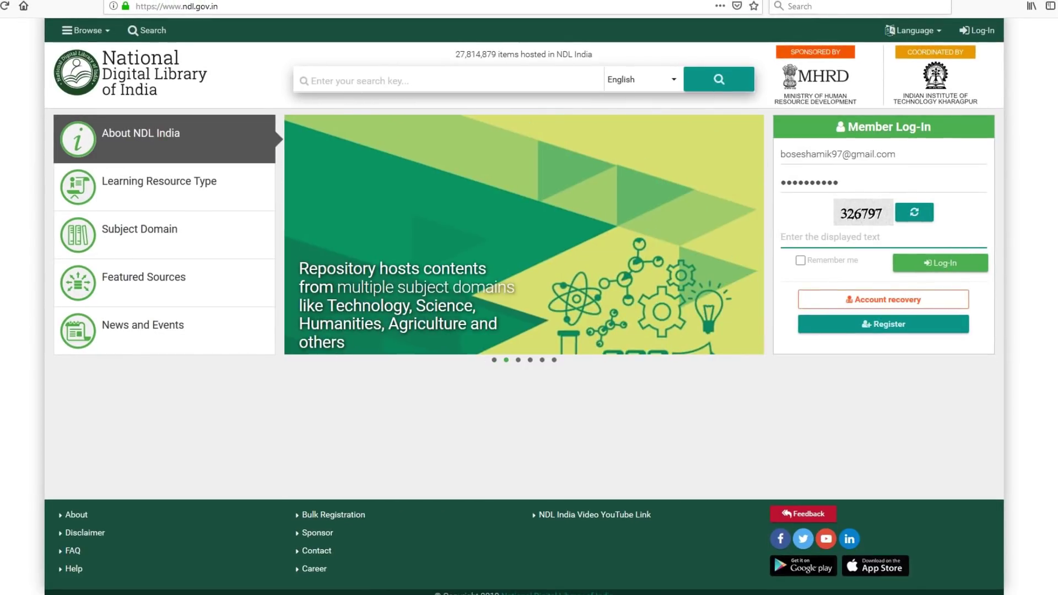
# - Enter the captcha code in the Member Log-In panel and submit the log-in
pyautogui.write('326')
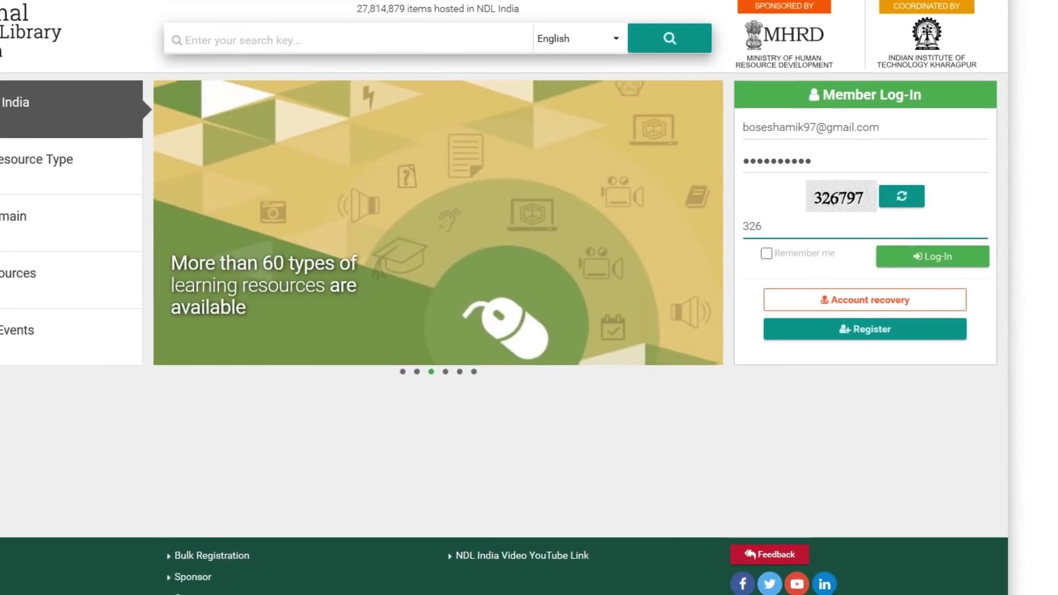
pyautogui.write('797')
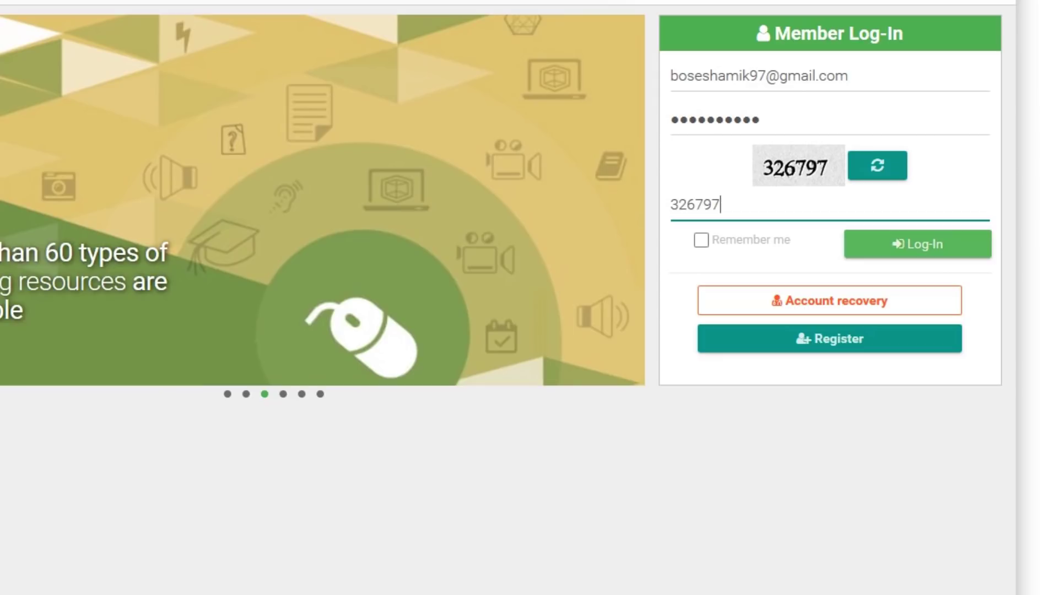
pyautogui.press('Return')
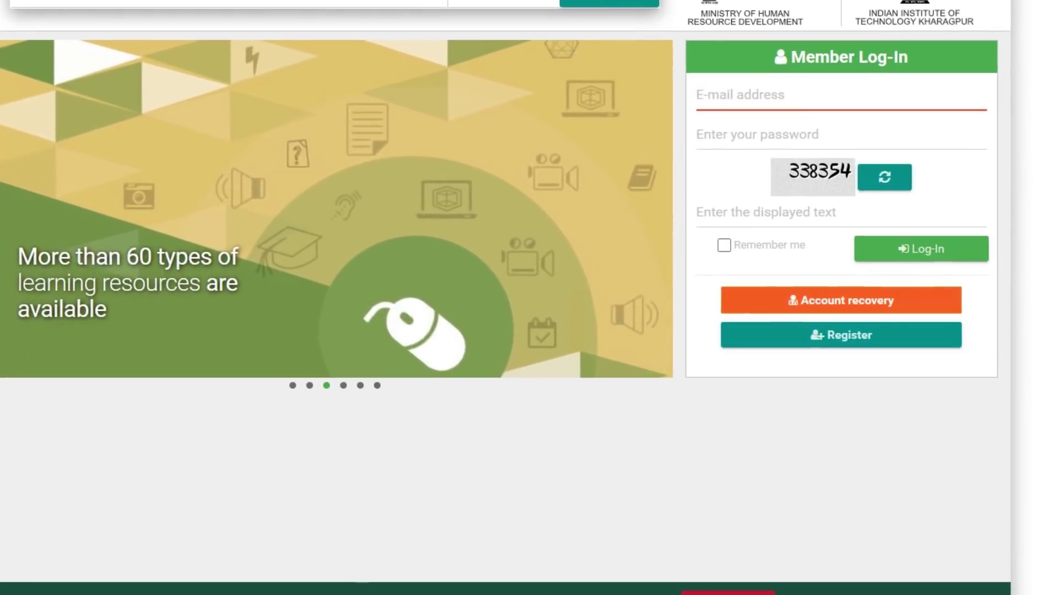
# - Submit an account recovery request with the registered e-mail address
pyautogui.click(841, 300)
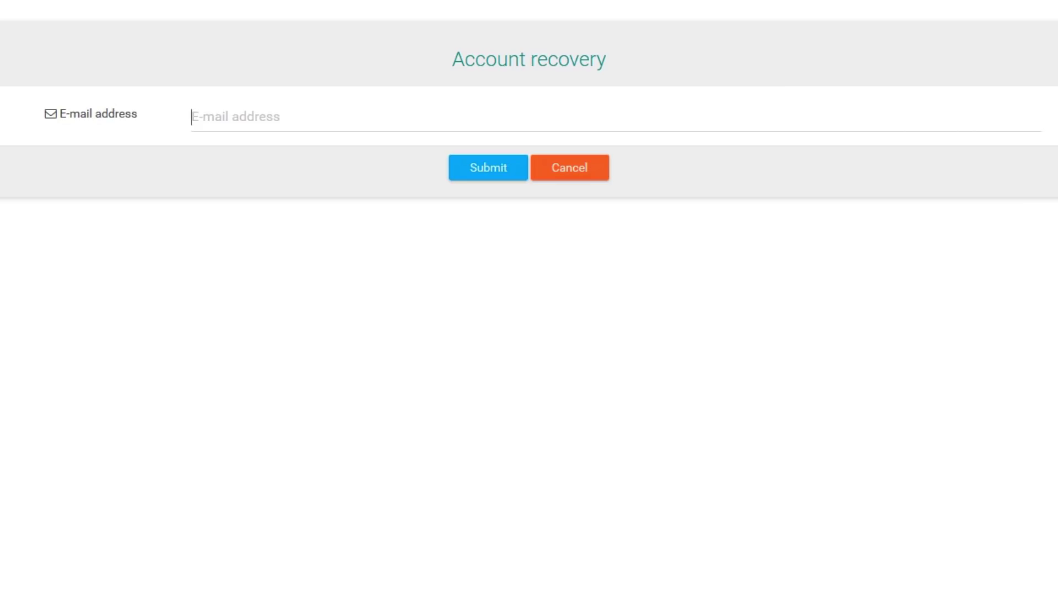
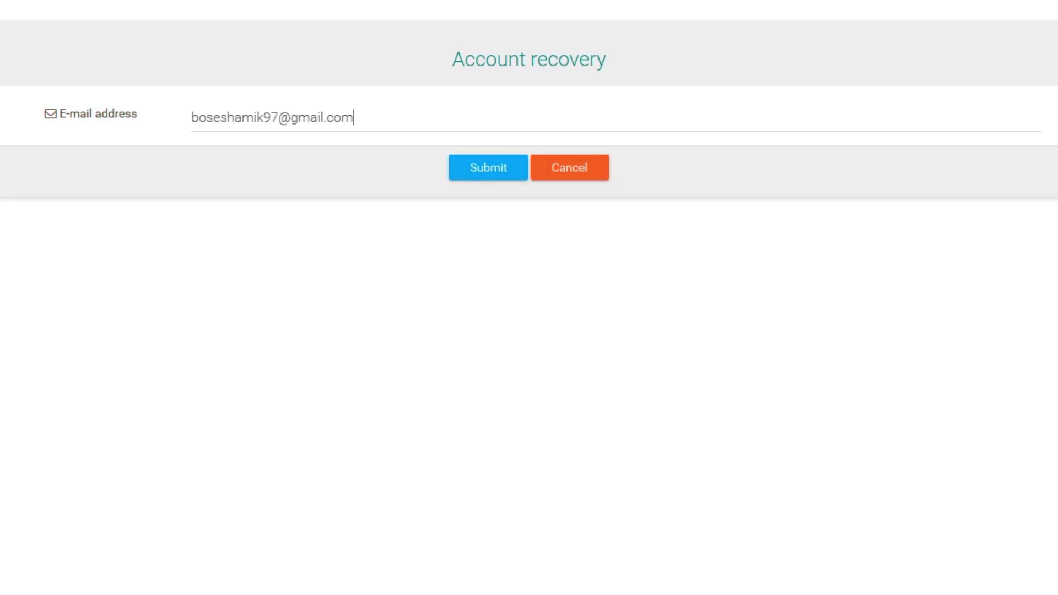
pyautogui.press('Return')
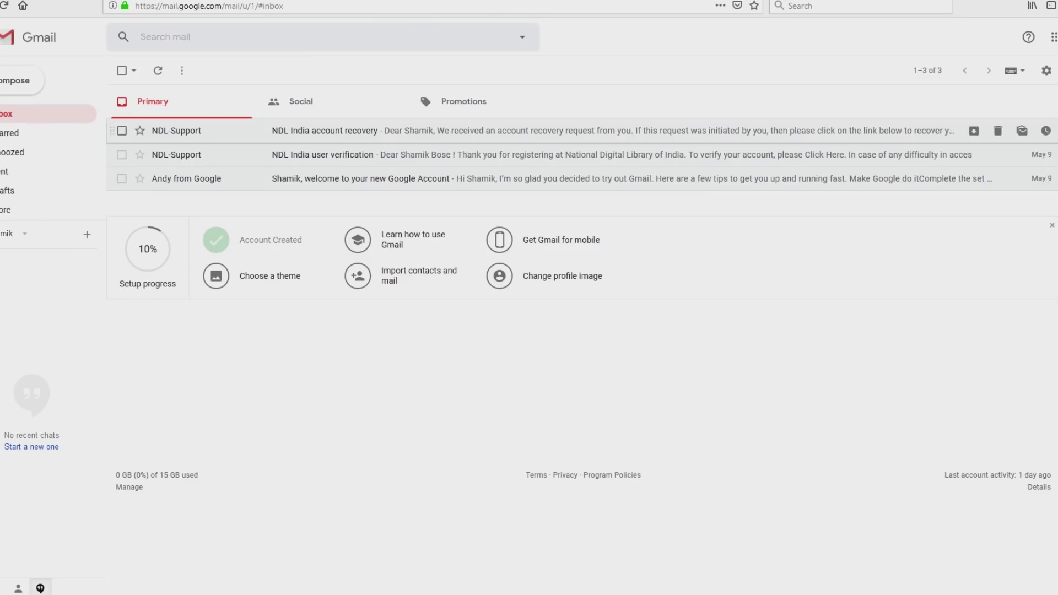
# - Open the NDL India account recovery e-mail in Gmail
pyautogui.click(330, 131)
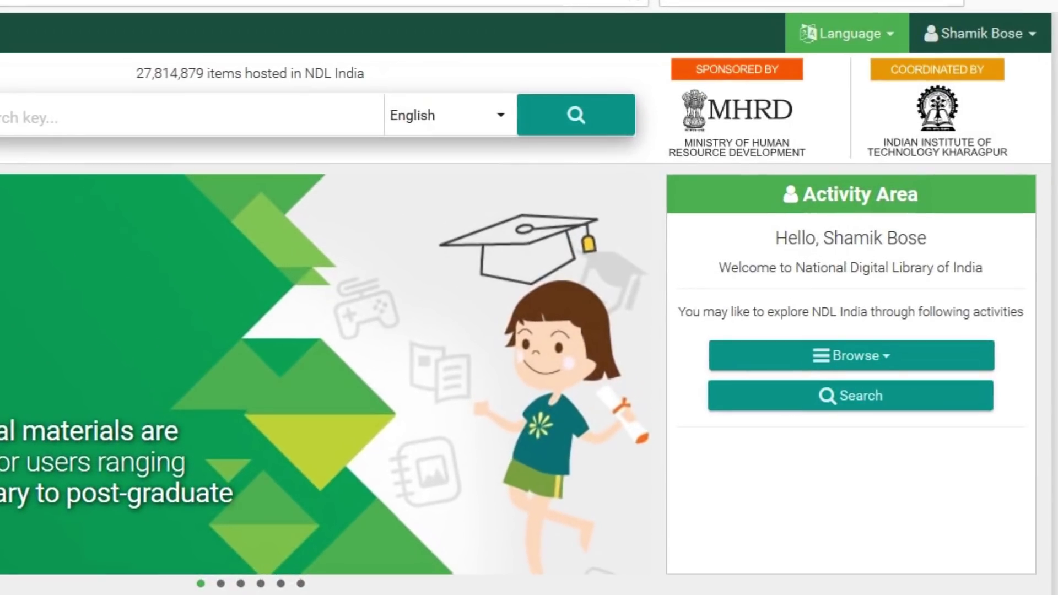
pyautogui.click(847, 33)
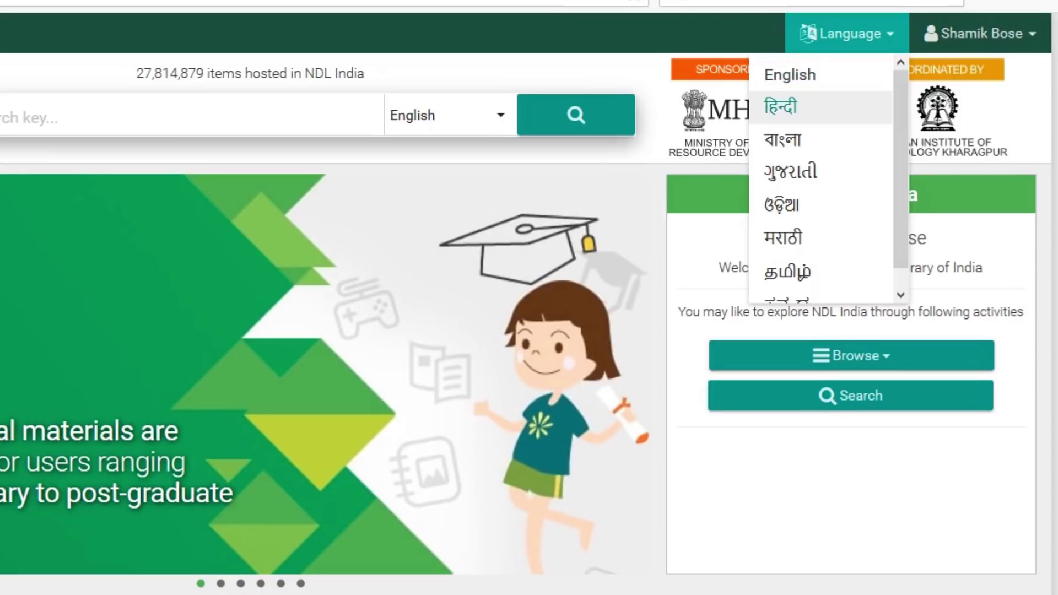
pyautogui.click(780, 106)
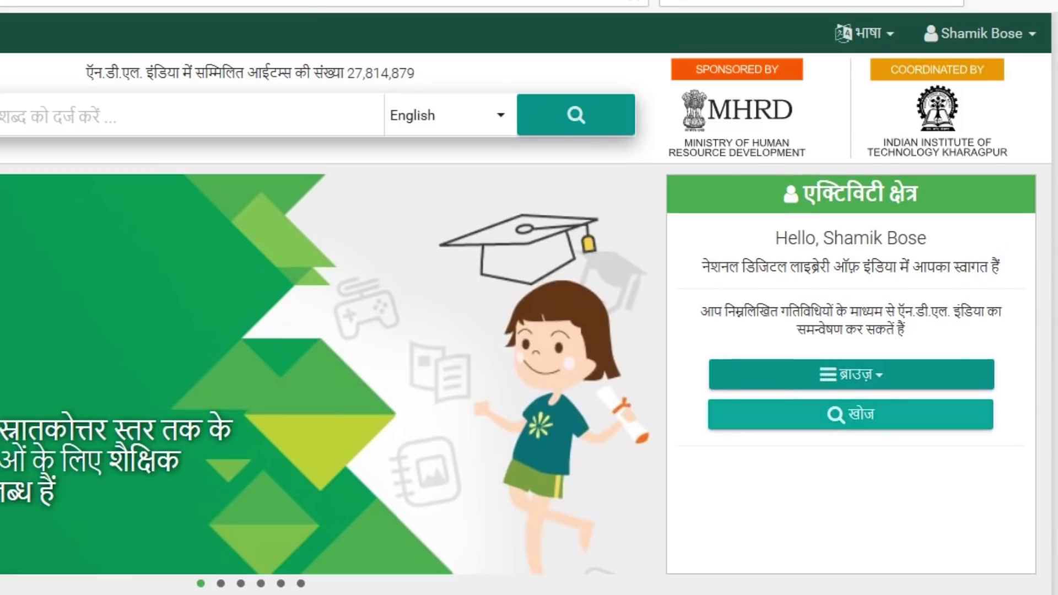
pyautogui.click(864, 33)
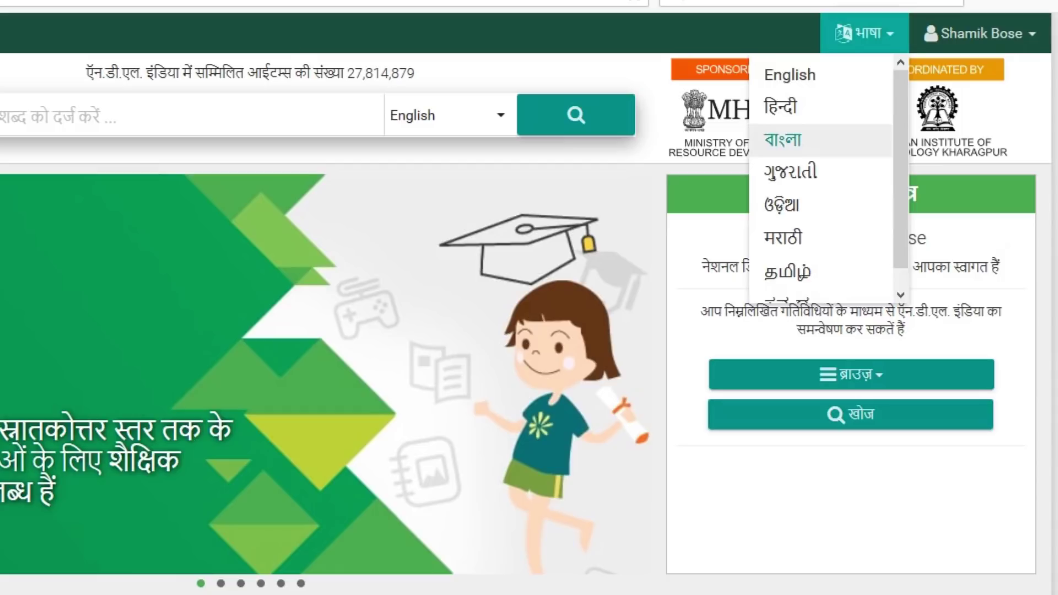
pyautogui.click(783, 139)
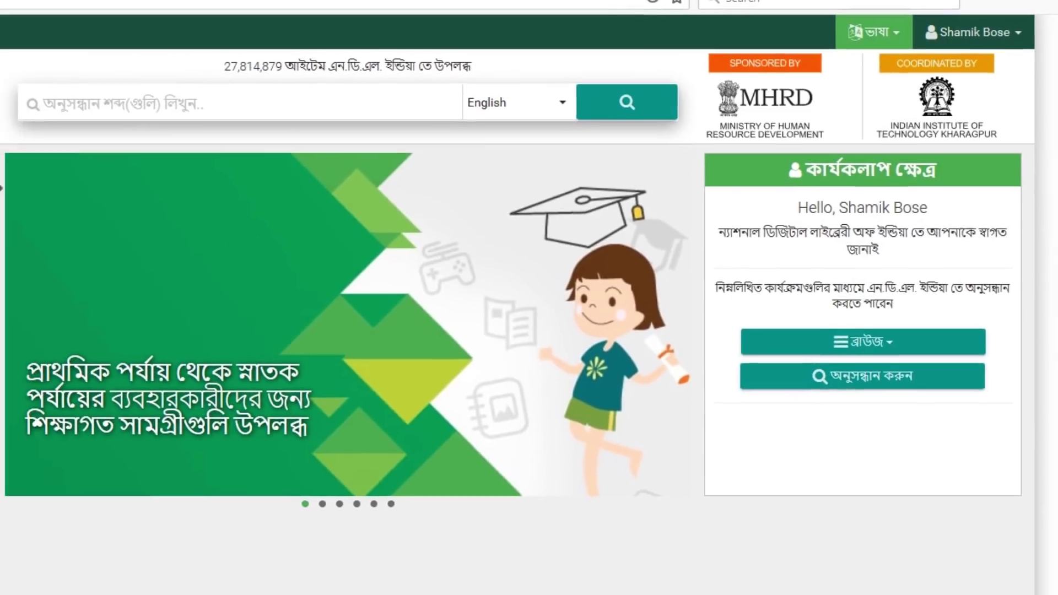
pyautogui.click(864, 33)
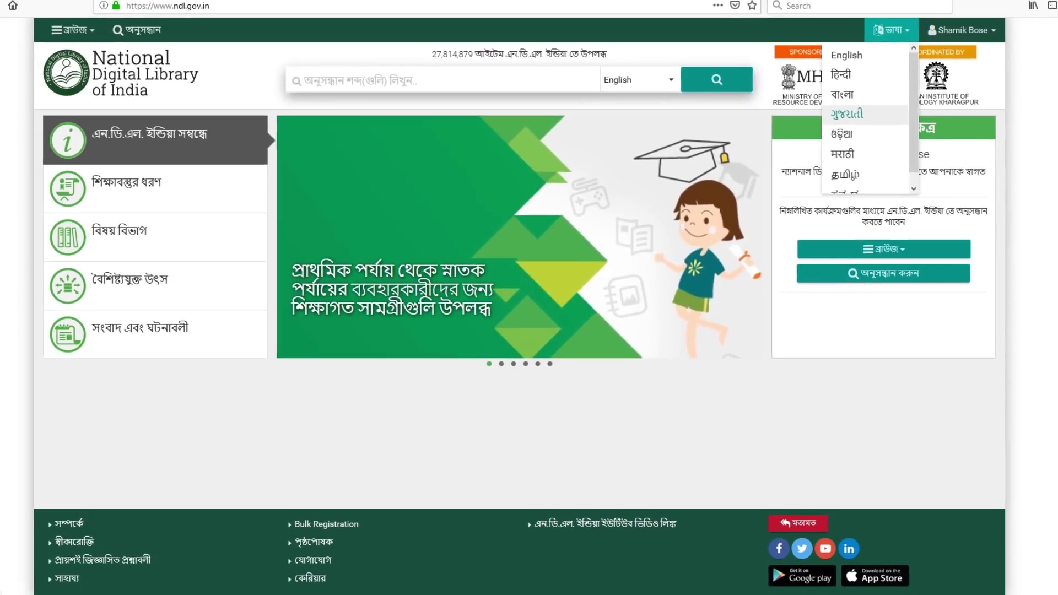
pyautogui.click(847, 114)
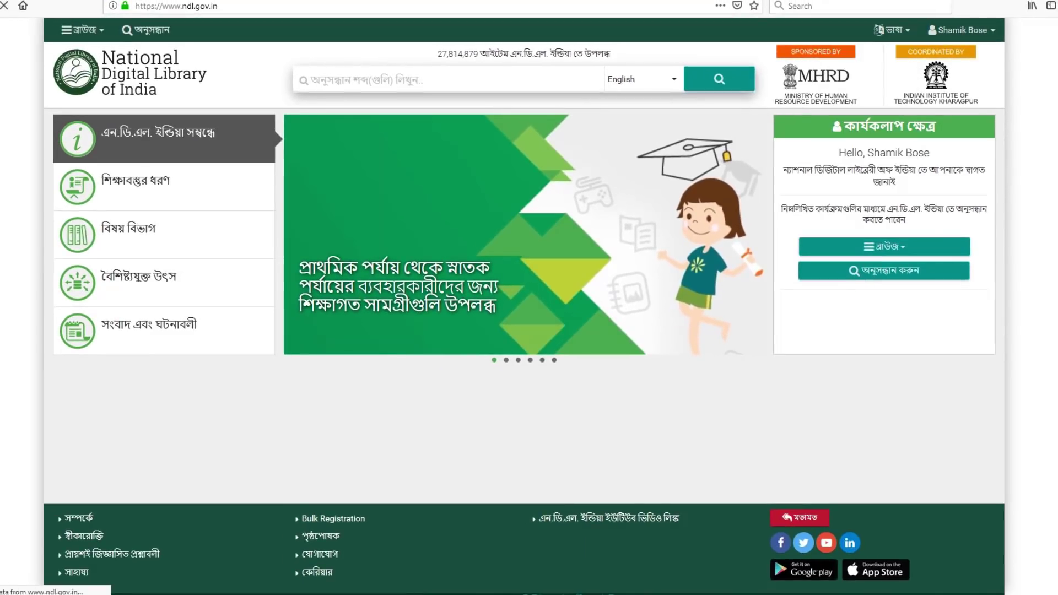
pyautogui.click(890, 30)
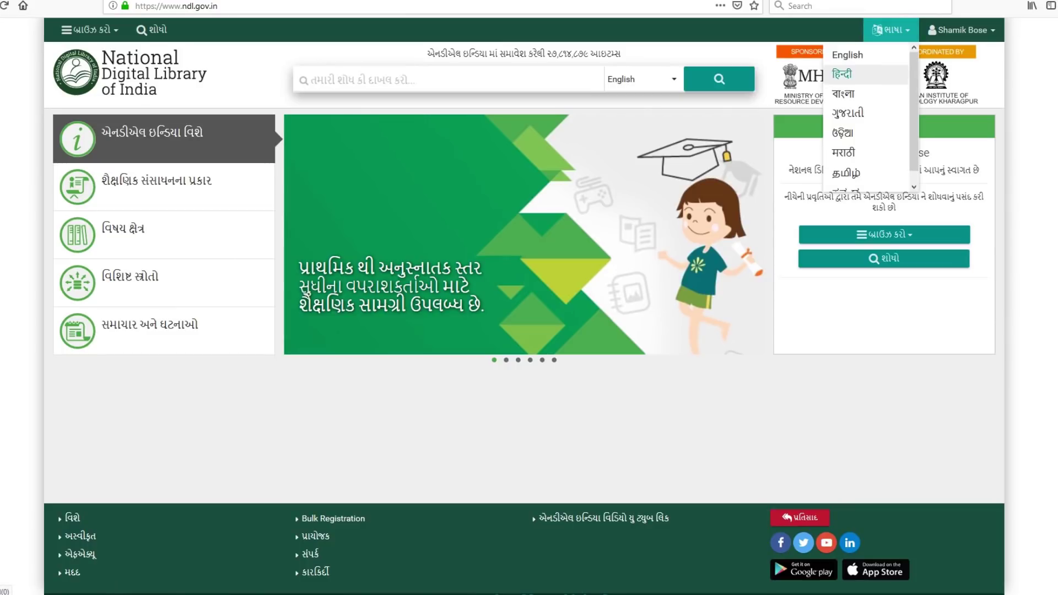
pyautogui.click(842, 133)
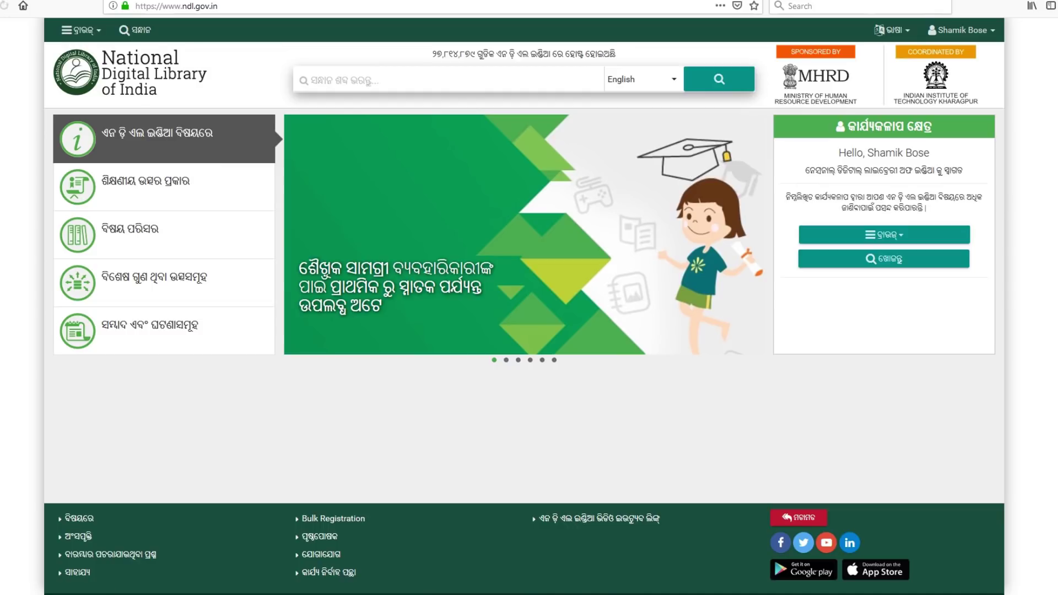
pyautogui.click(890, 30)
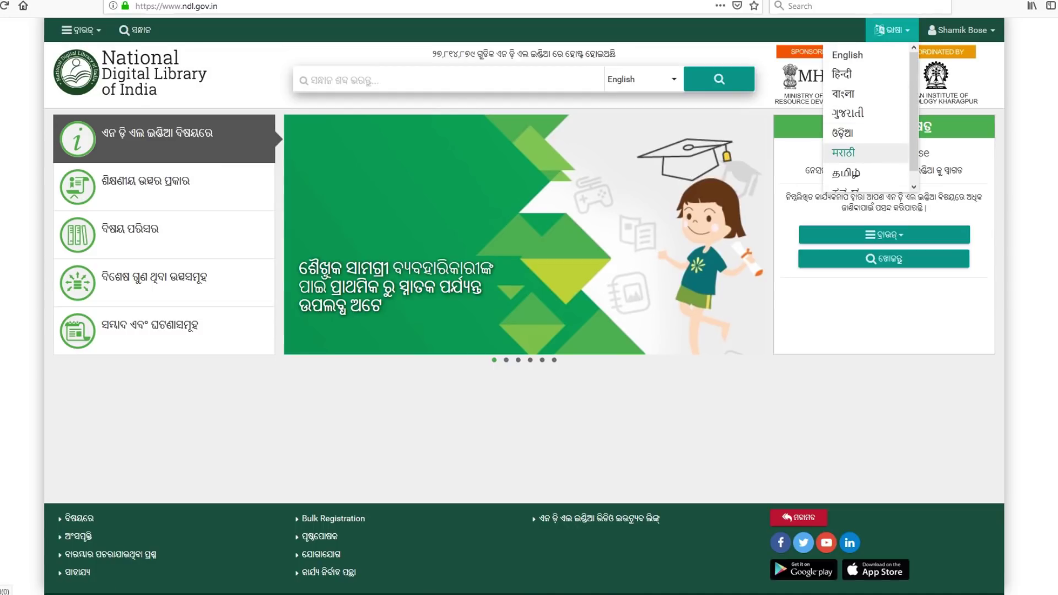
pyautogui.click(843, 153)
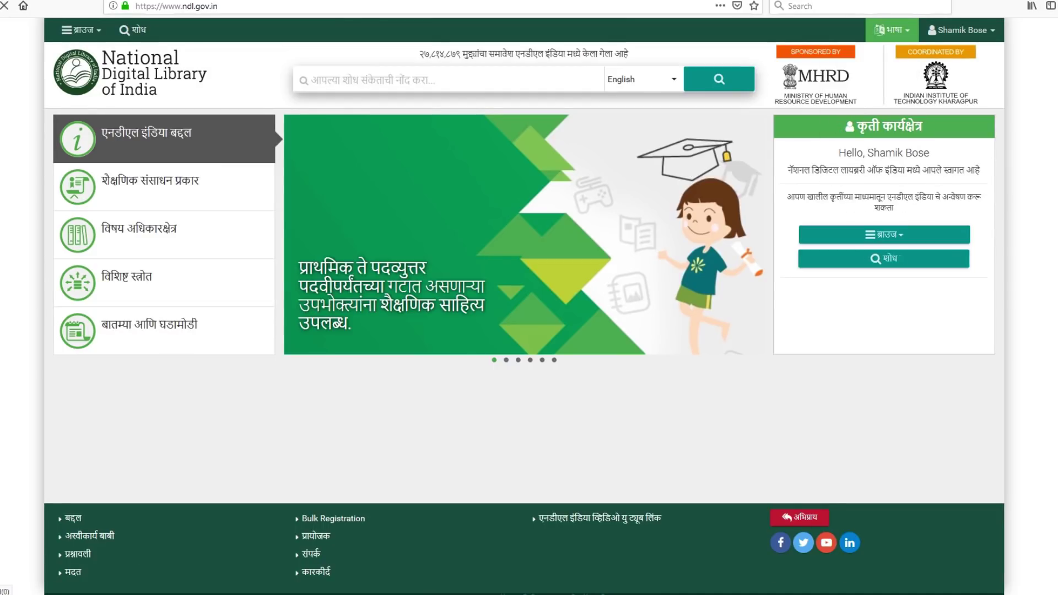
pyautogui.click(890, 29)
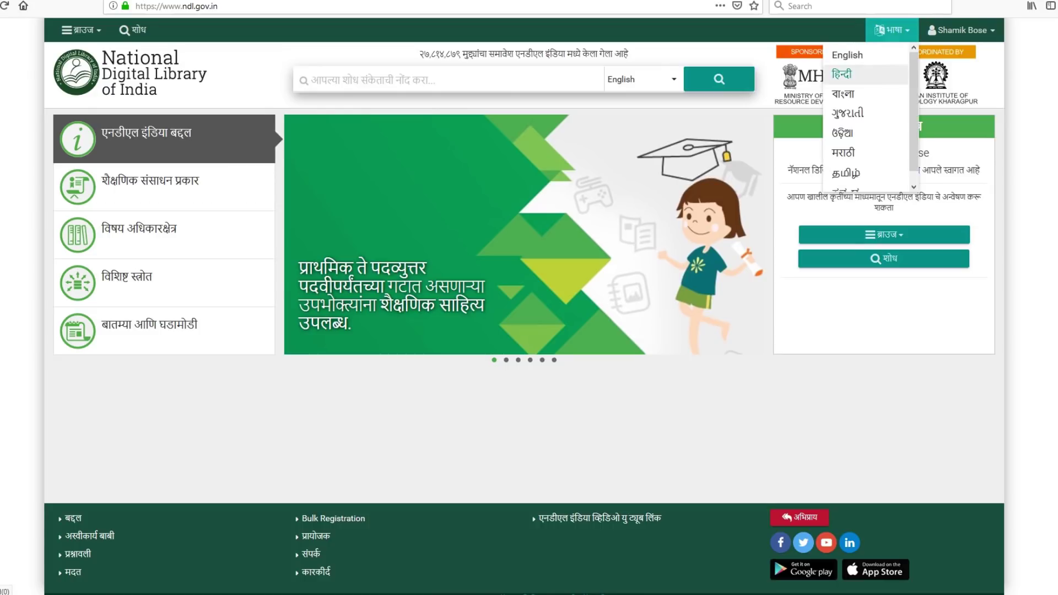
pyautogui.click(846, 173)
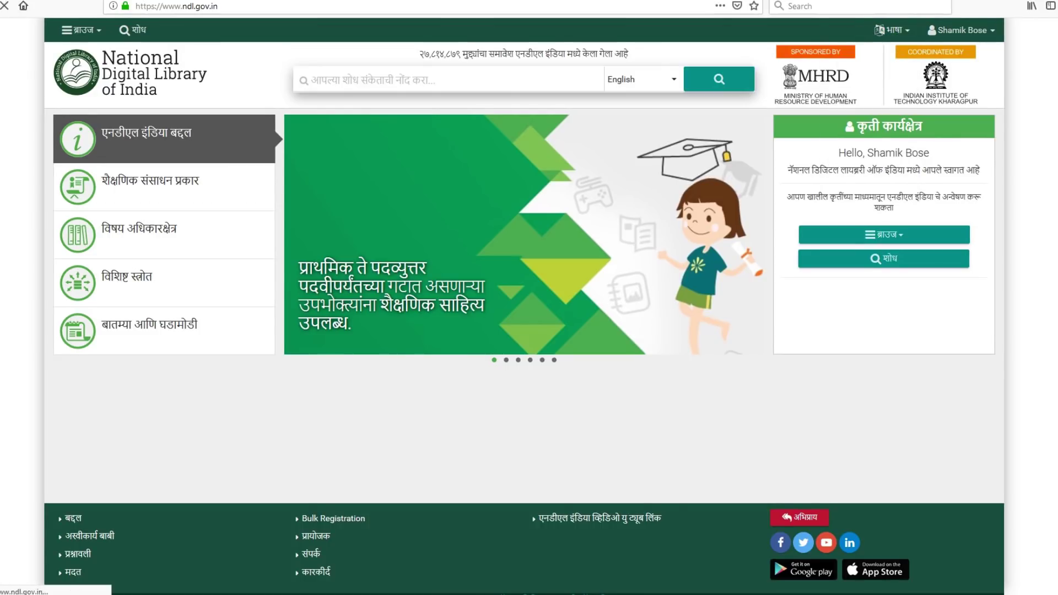
pyautogui.click(884, 30)
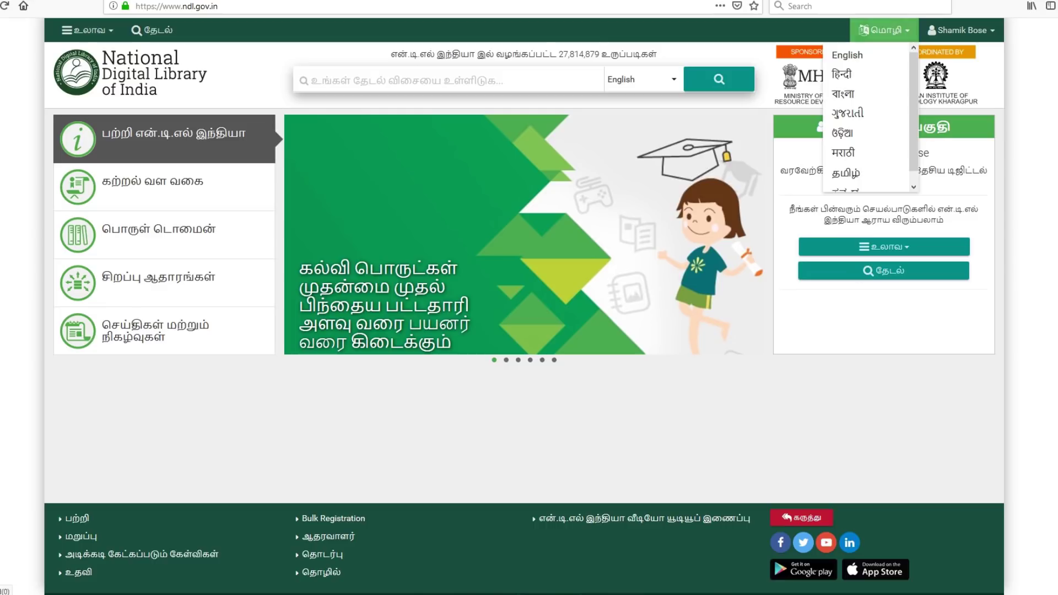
pyautogui.click(847, 54)
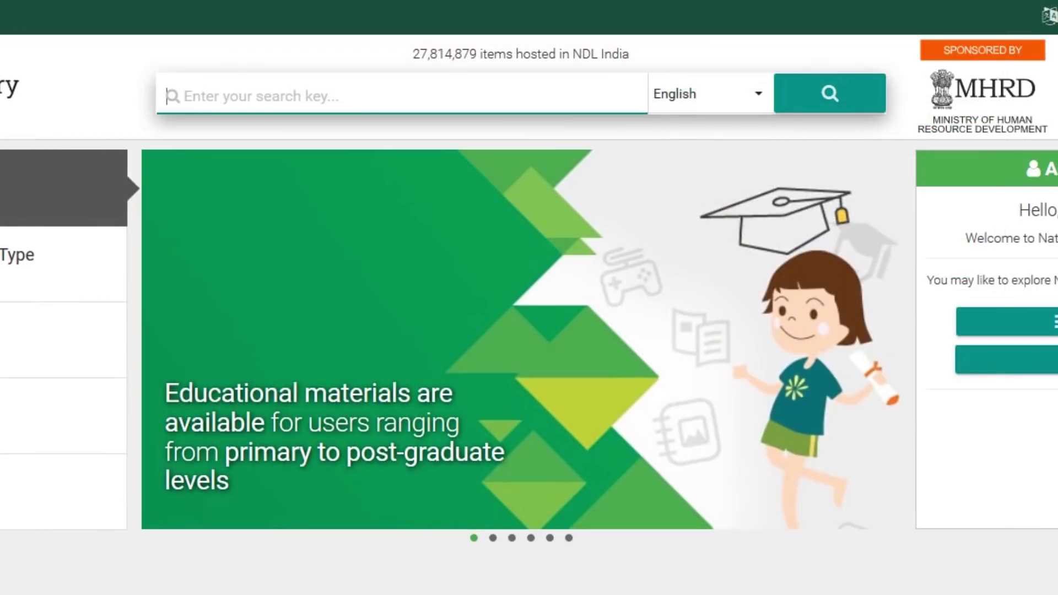
# - Switch the search language to বাংলা and search for ইতিহাস, entered as itihas
pyautogui.click(745, 99)
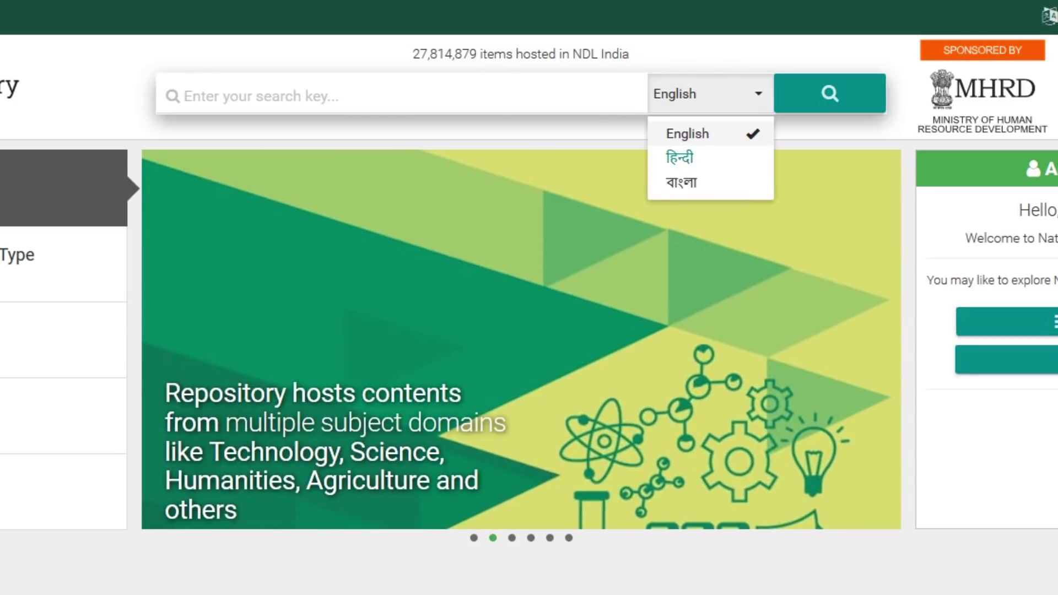
pyautogui.click(682, 182)
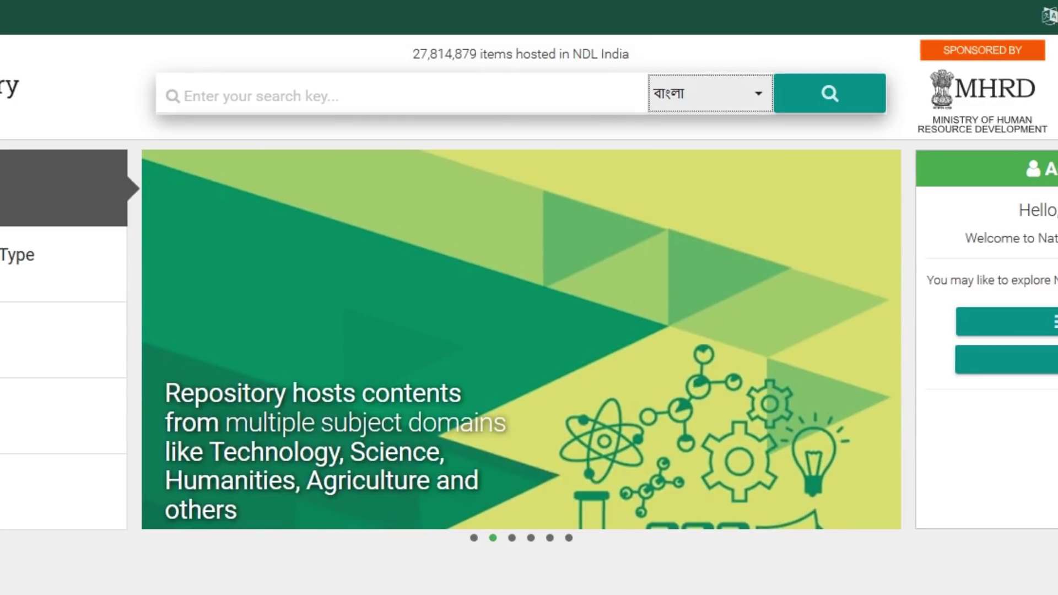
pyautogui.click(386, 96)
pyautogui.write('itihas')
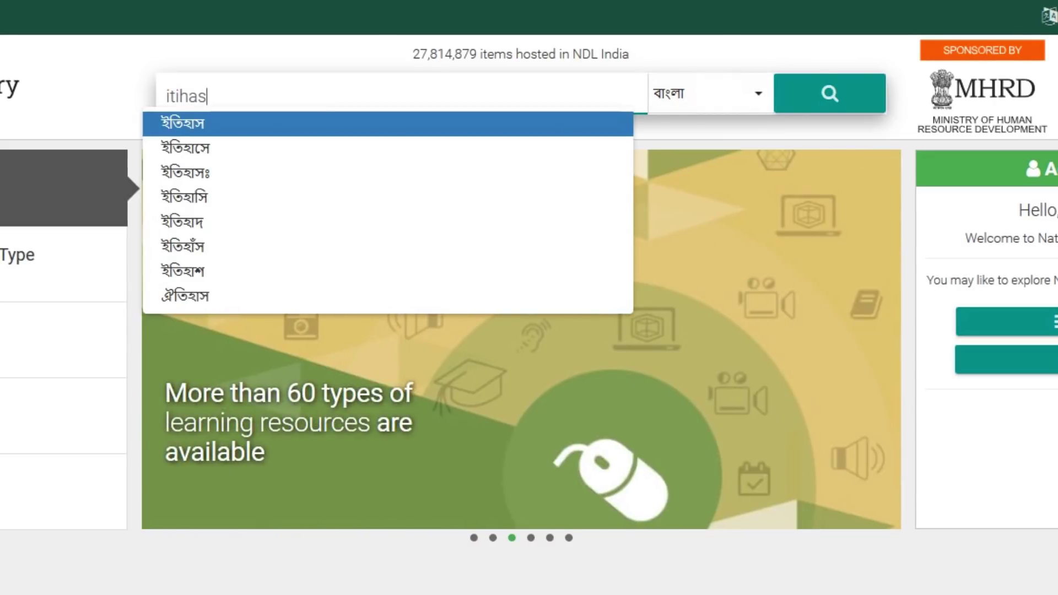
pyautogui.press('Return')
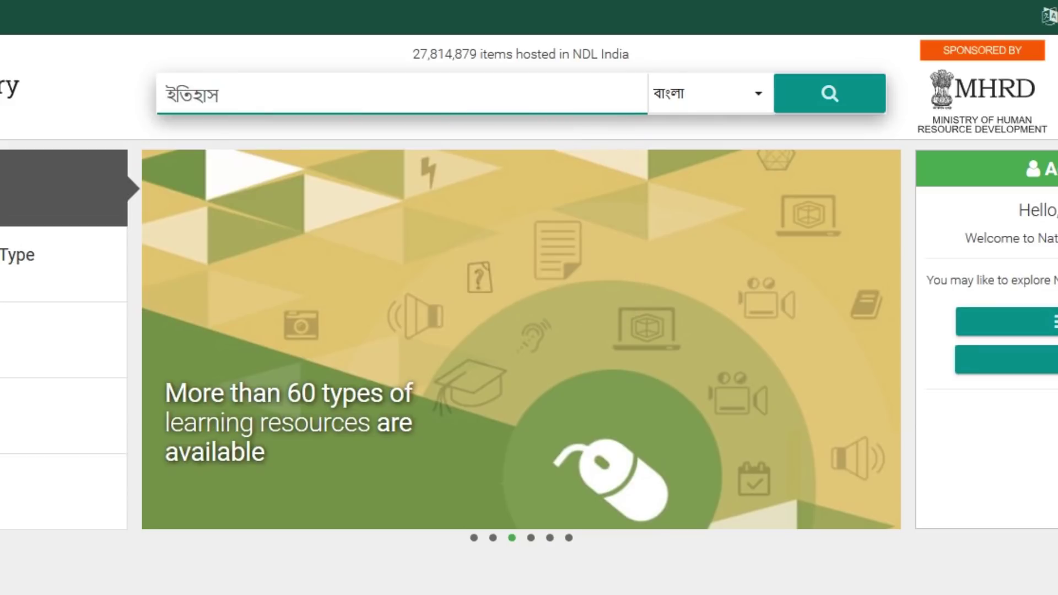
pyautogui.press('Return')
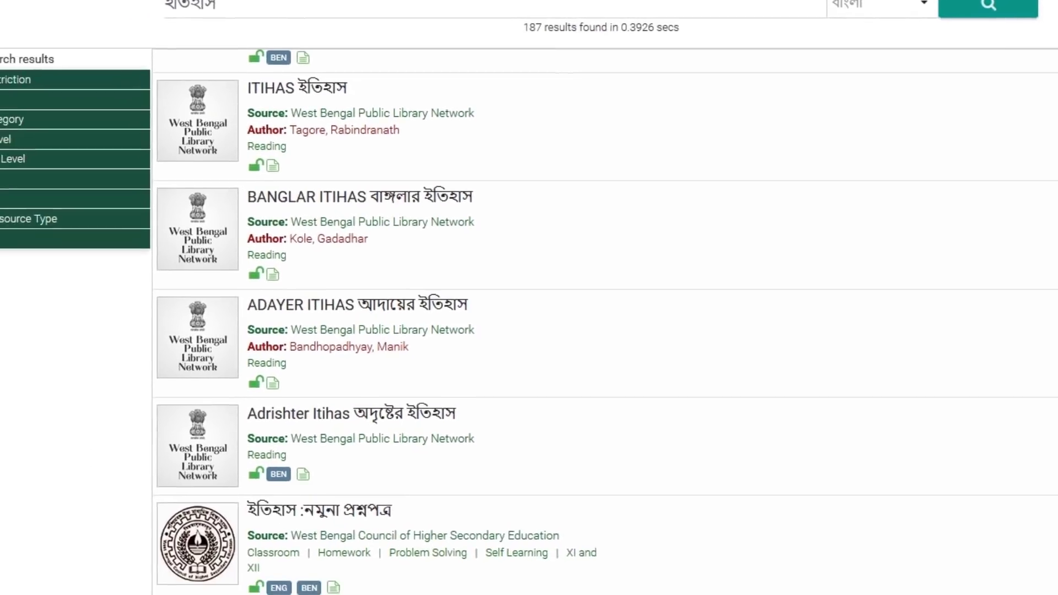
# - Scroll down through the ইতিহাস search results
pyautogui.scroll(-2, 649, 303)
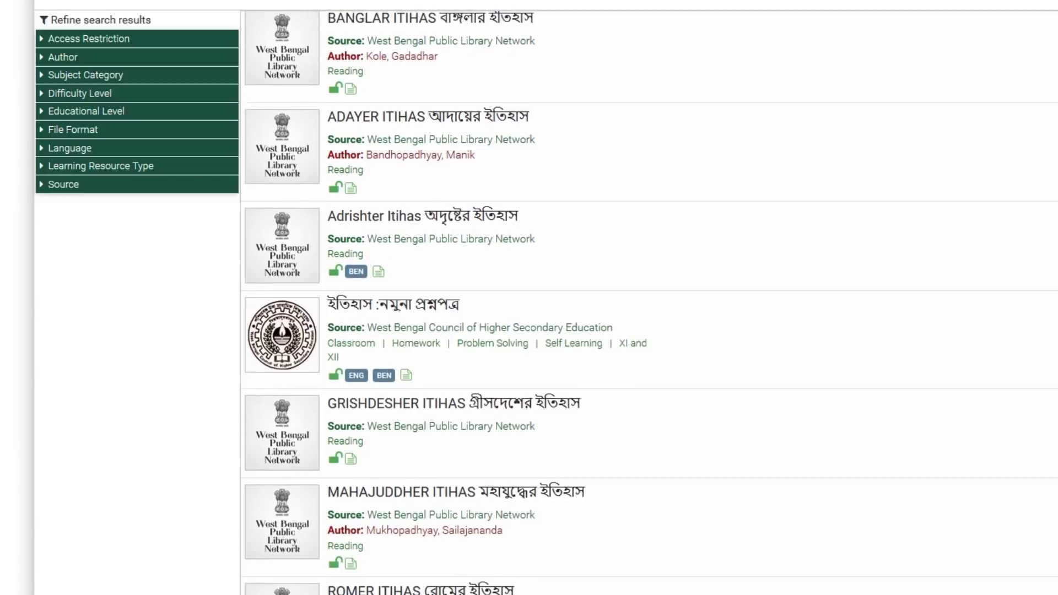
pyautogui.scroll(-3, 650, 303)
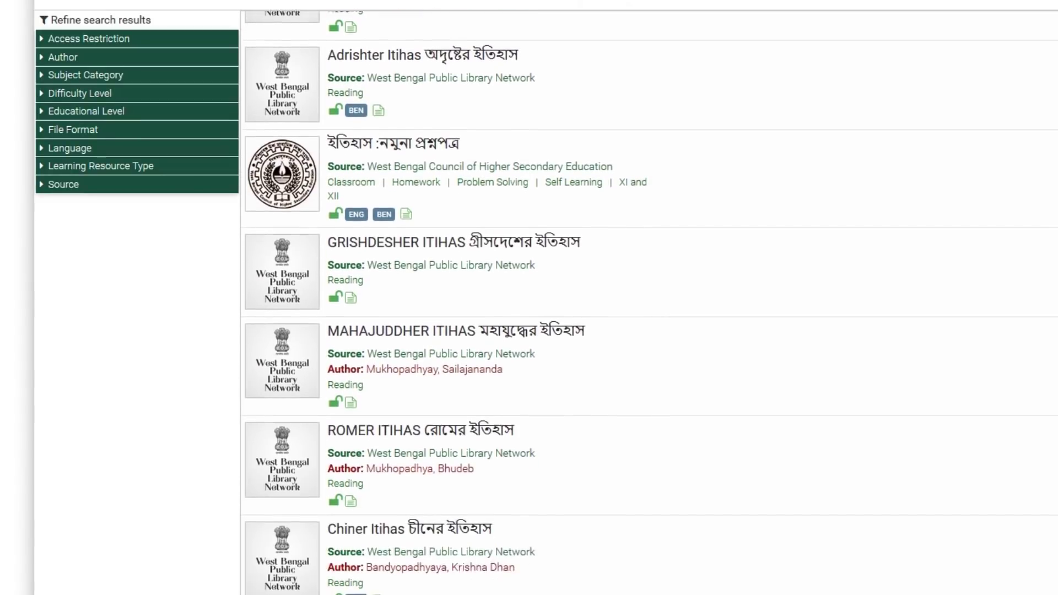
pyautogui.scroll(-5, 649, 303)
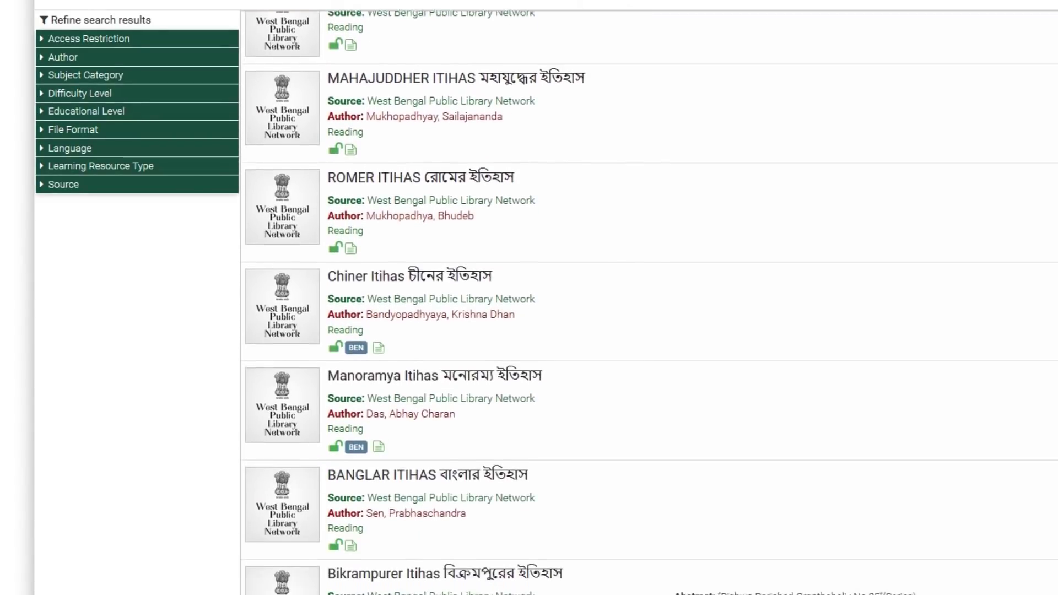
pyautogui.scroll(-3, 650, 303)
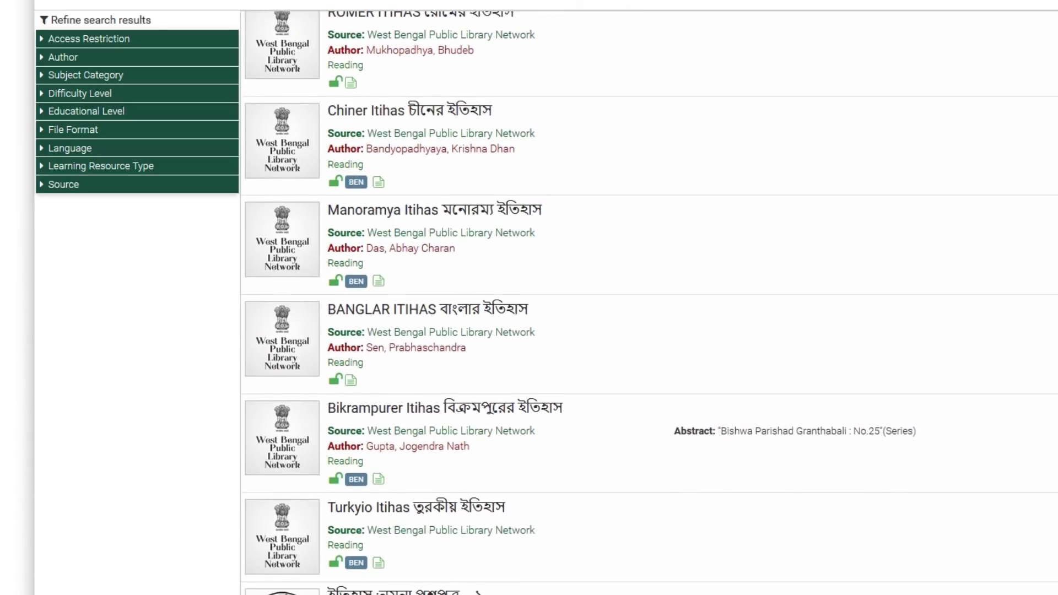
pyautogui.scroll(-2, 649, 303)
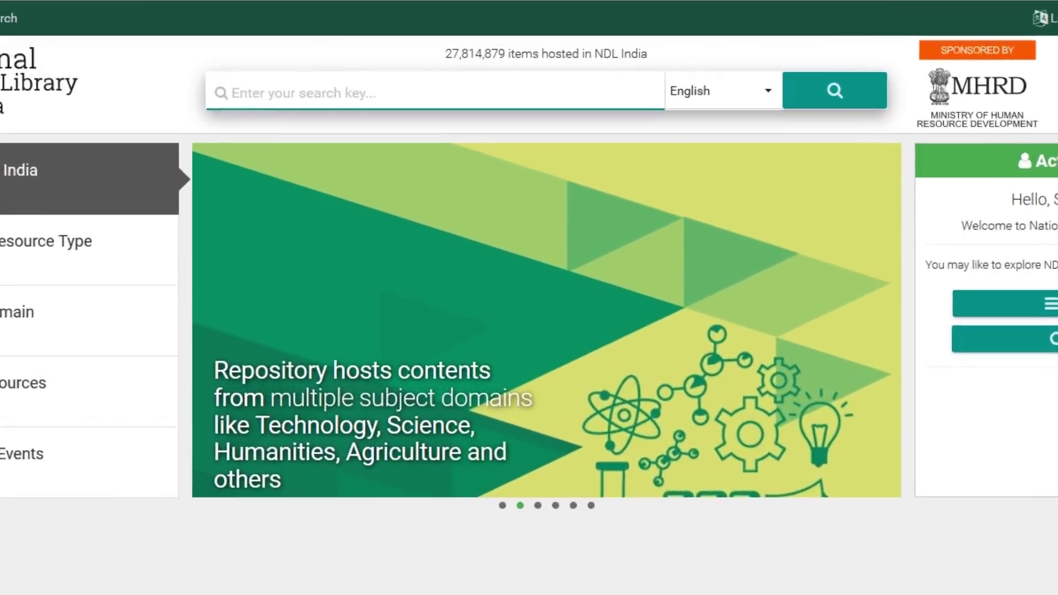
# - Search for magnetism and scroll through the results, such as Magnet and Compass
pyautogui.write('magnet')
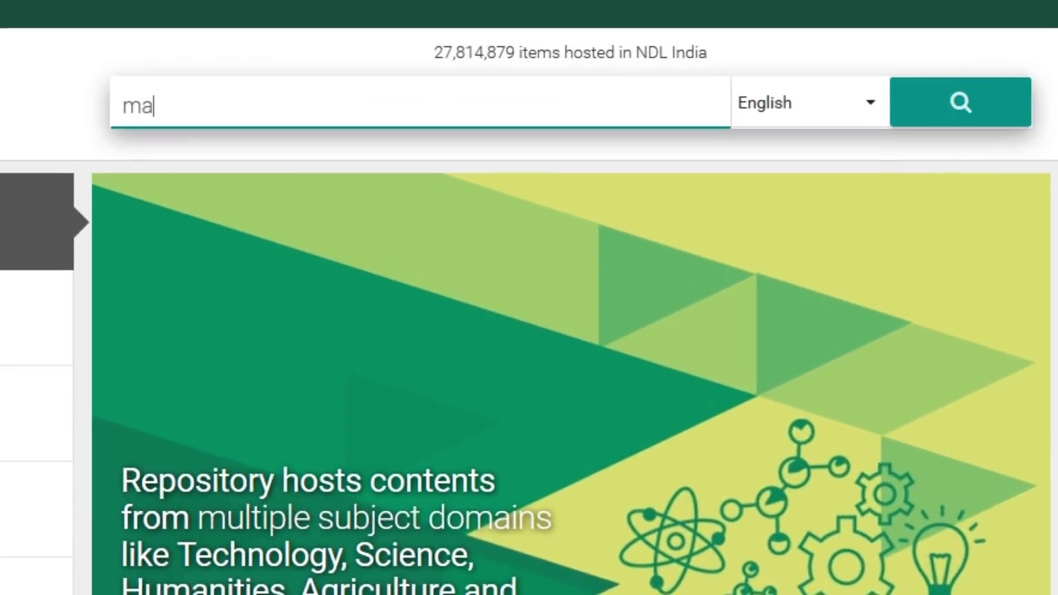
pyautogui.write('ism')
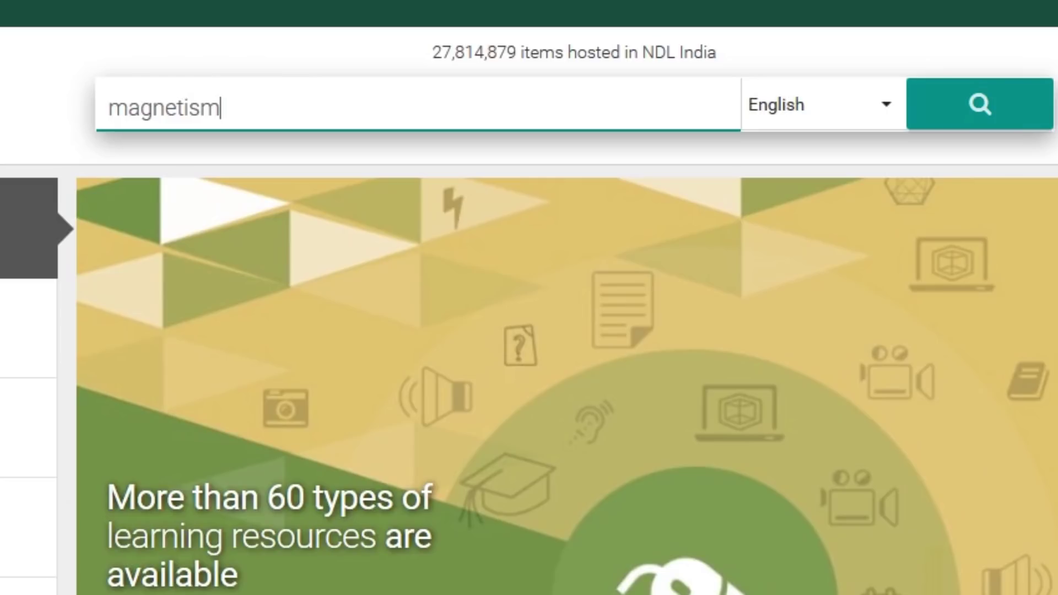
pyautogui.click(980, 104)
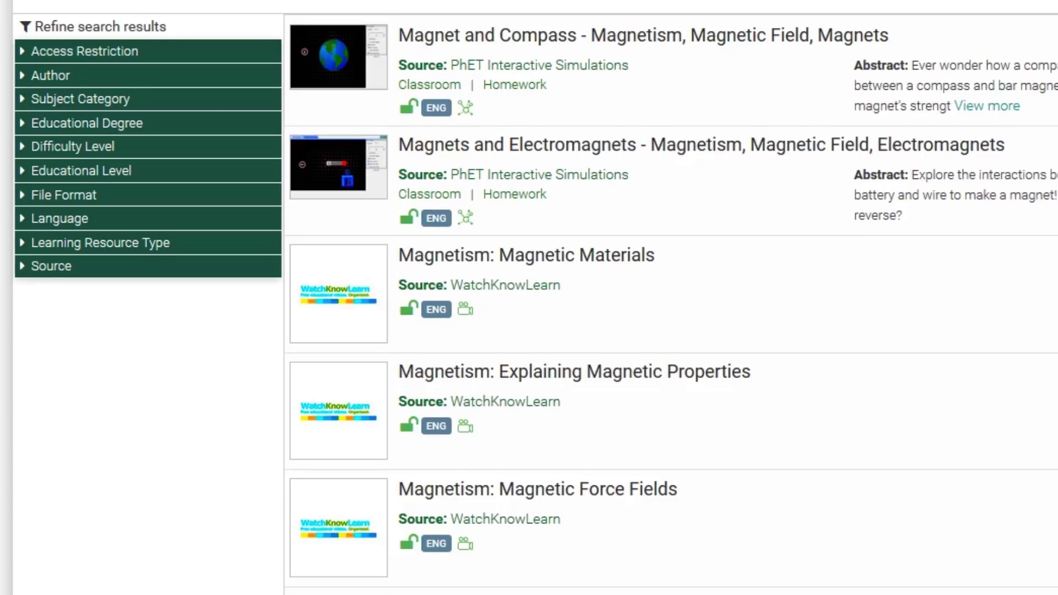
pyautogui.scroll(-5, 671, 303)
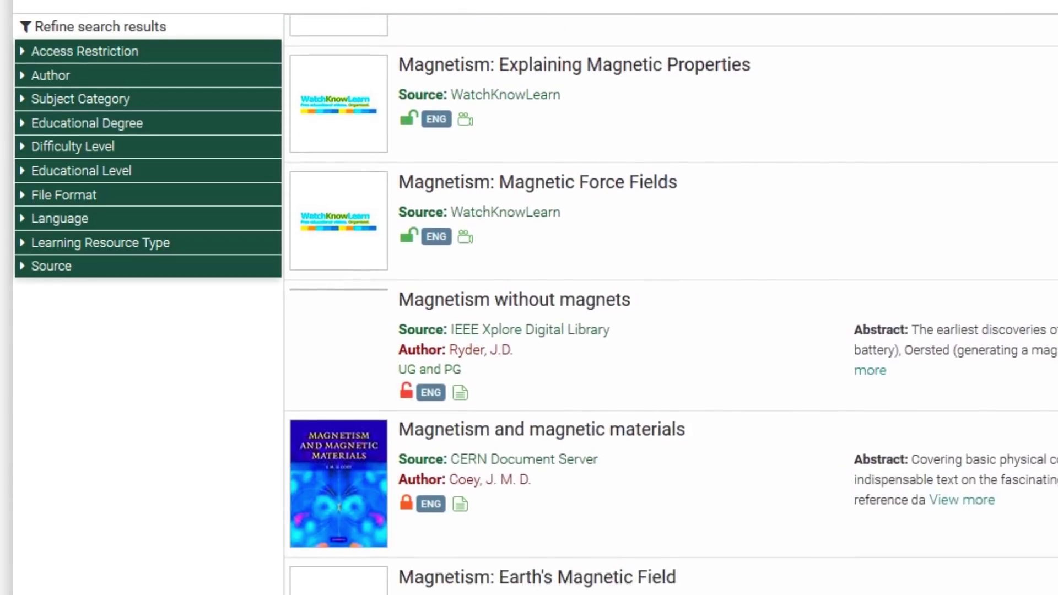
pyautogui.scroll(-5, 671, 303)
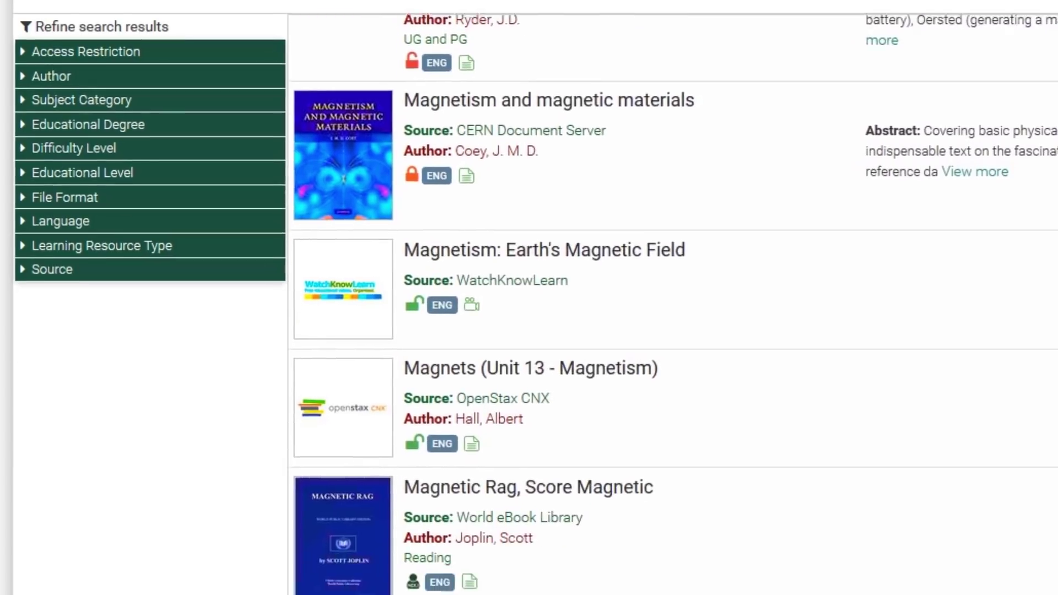
pyautogui.scroll(-4, 671, 303)
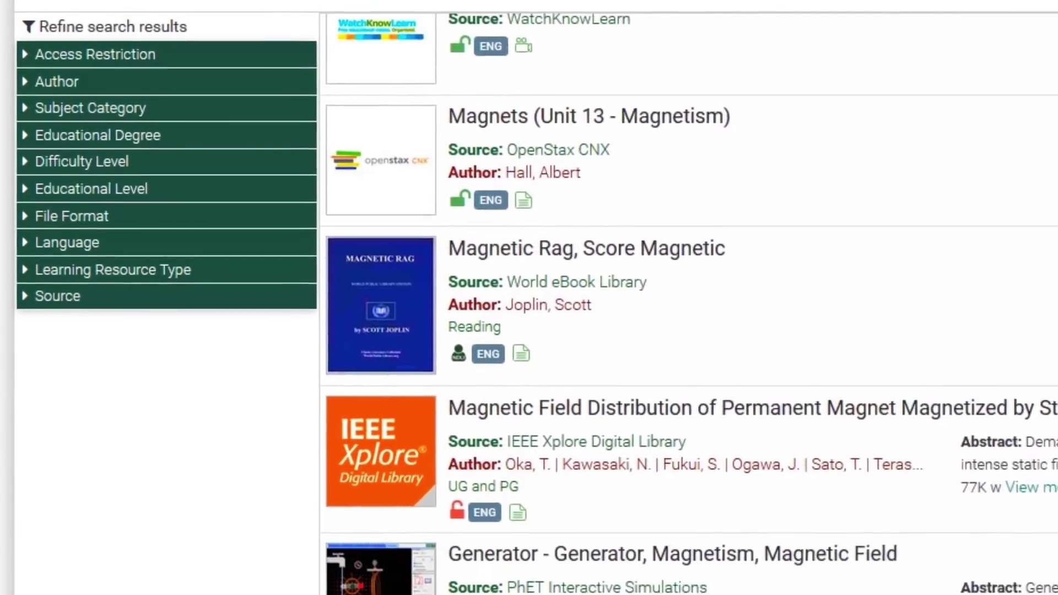
pyautogui.scroll(-4, 672, 304)
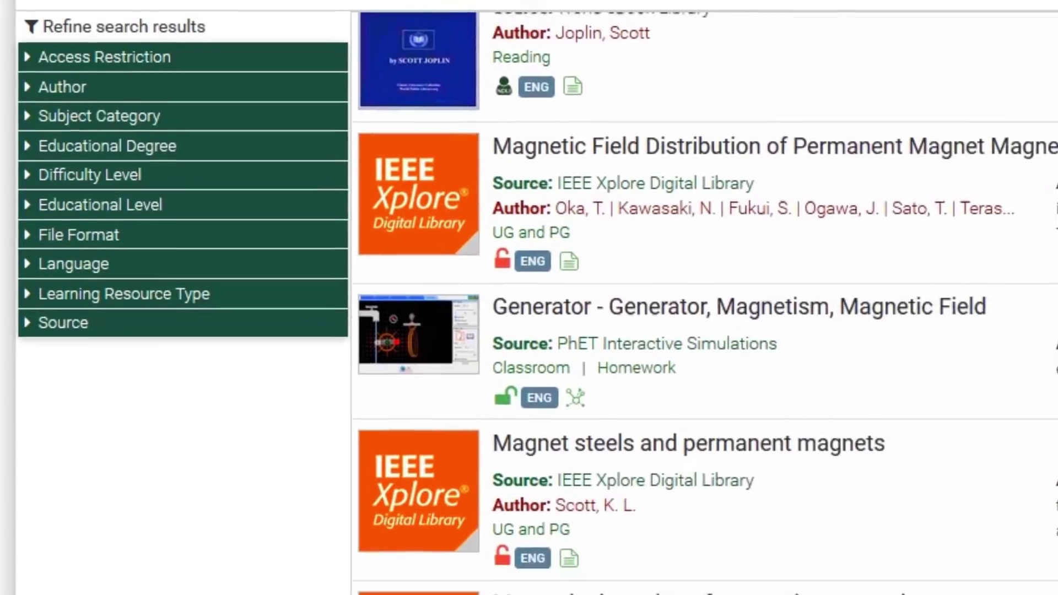
pyautogui.scroll(-5, 671, 303)
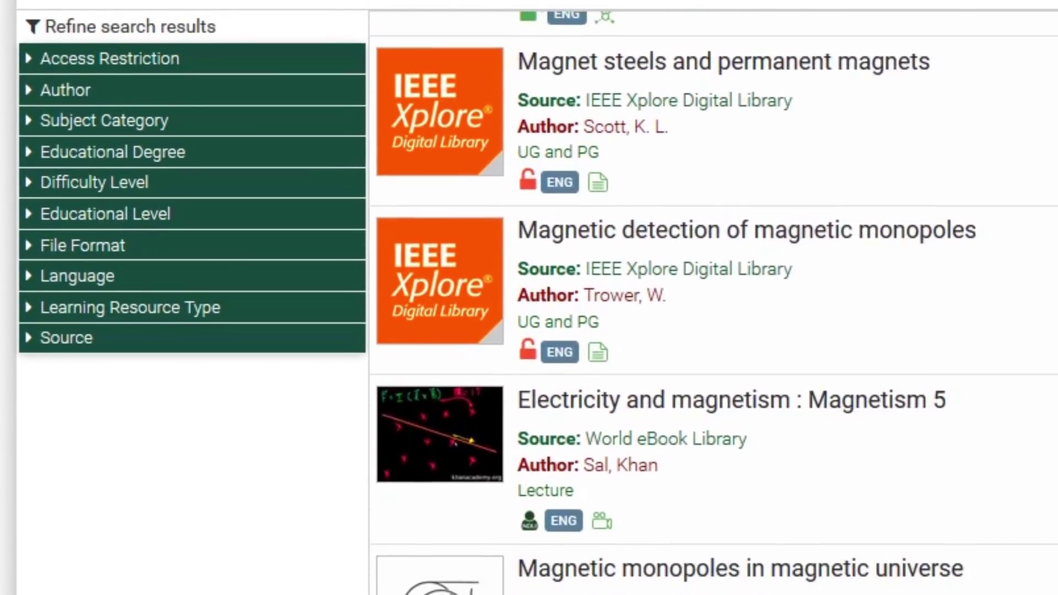
# - Filter the magnetism results to Open and NDLI items under Access Restriction
pyautogui.scroll(-5, 715, 302)
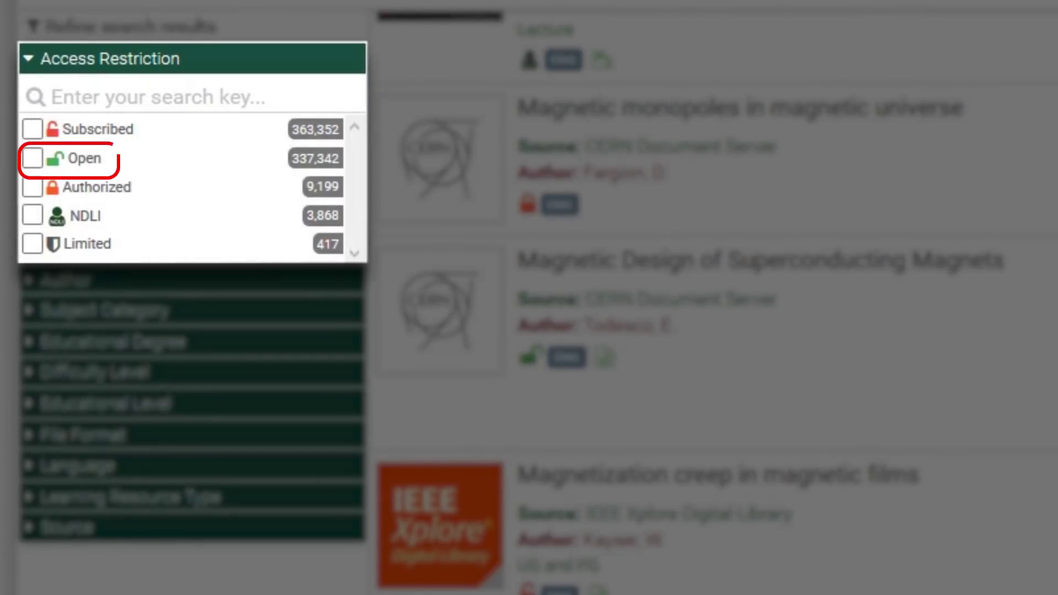
pyautogui.click(33, 158)
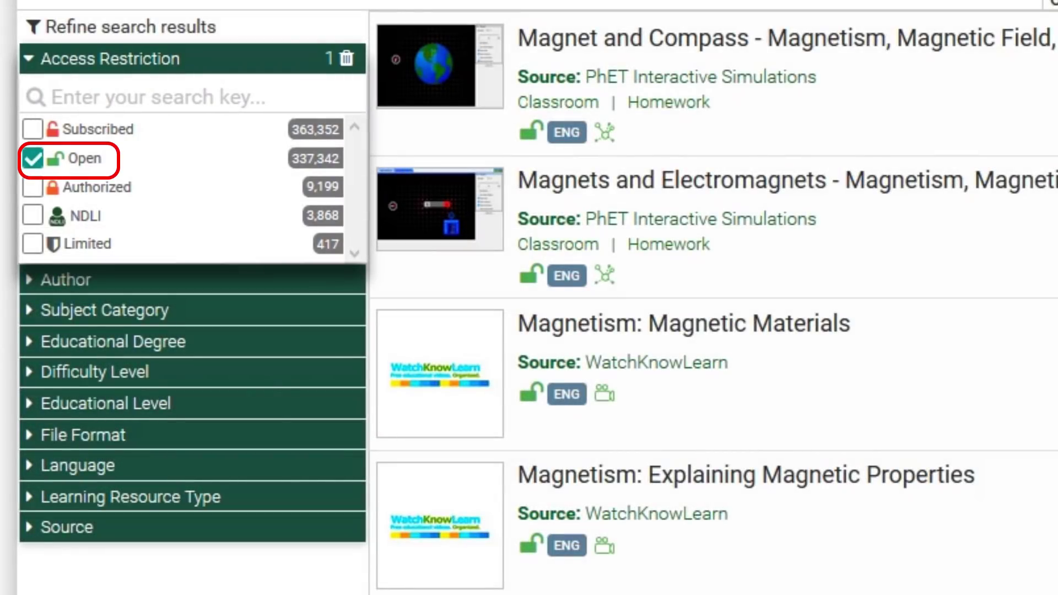
pyautogui.click(32, 215)
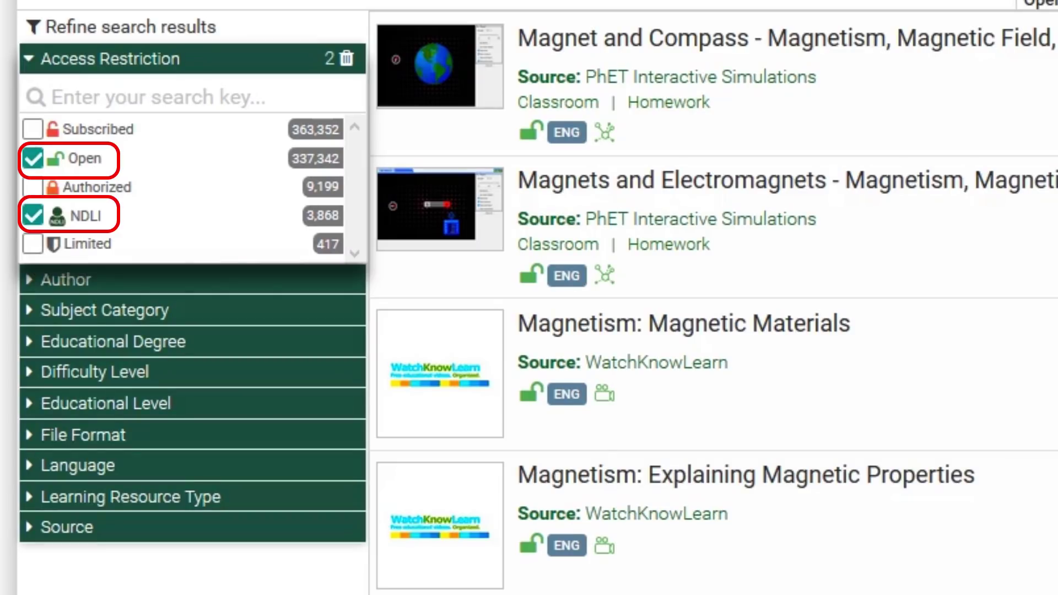
pyautogui.scroll(-4, 714, 303)
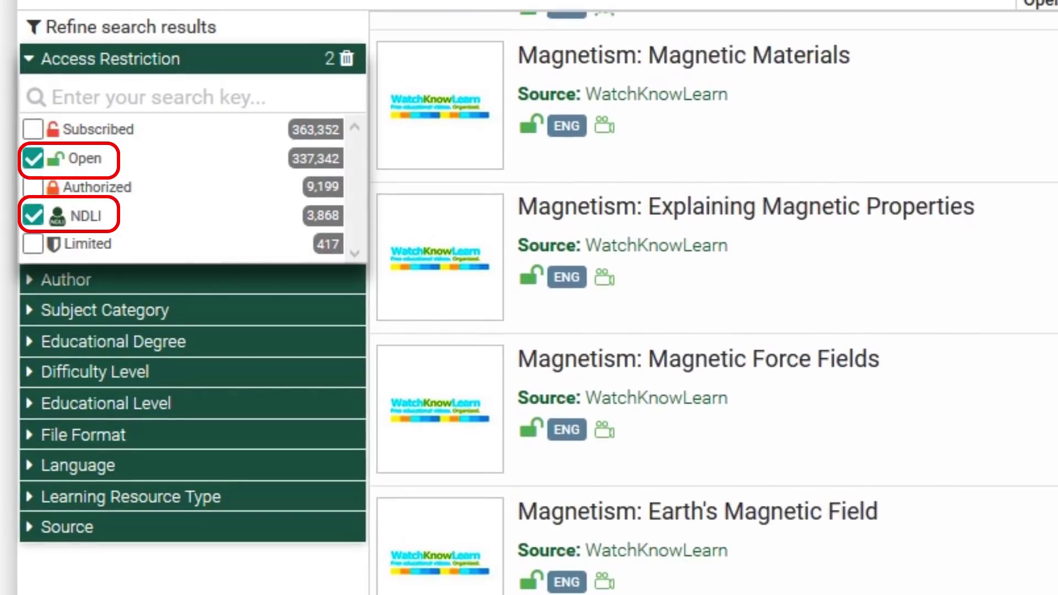
pyautogui.scroll(-2, 714, 303)
pyautogui.scroll(-6, 714, 303)
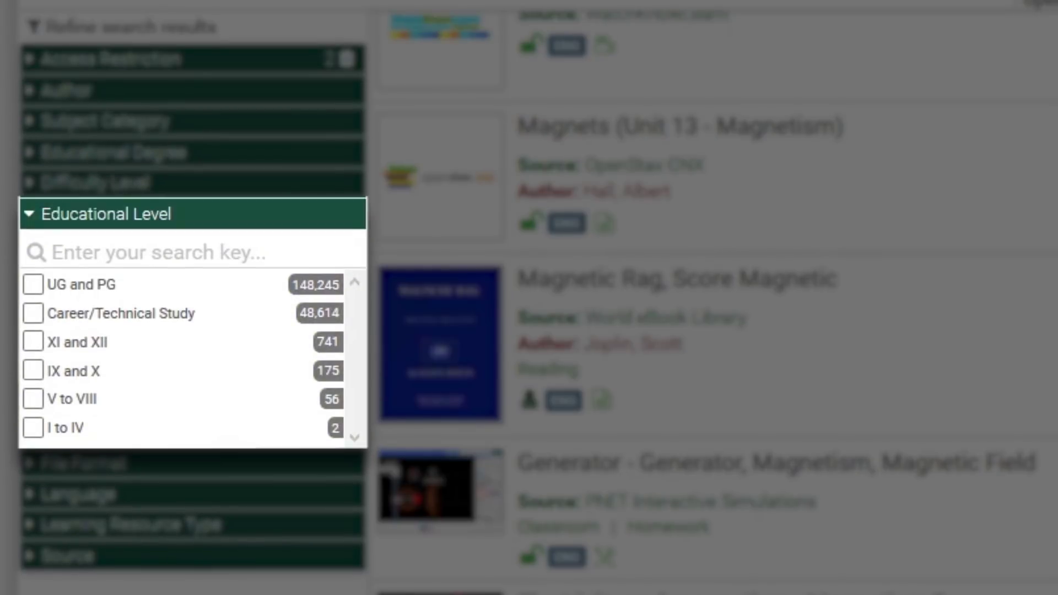
# - Limit the results to the UG and PG educational level, leaving 148,245 results
pyautogui.click(33, 285)
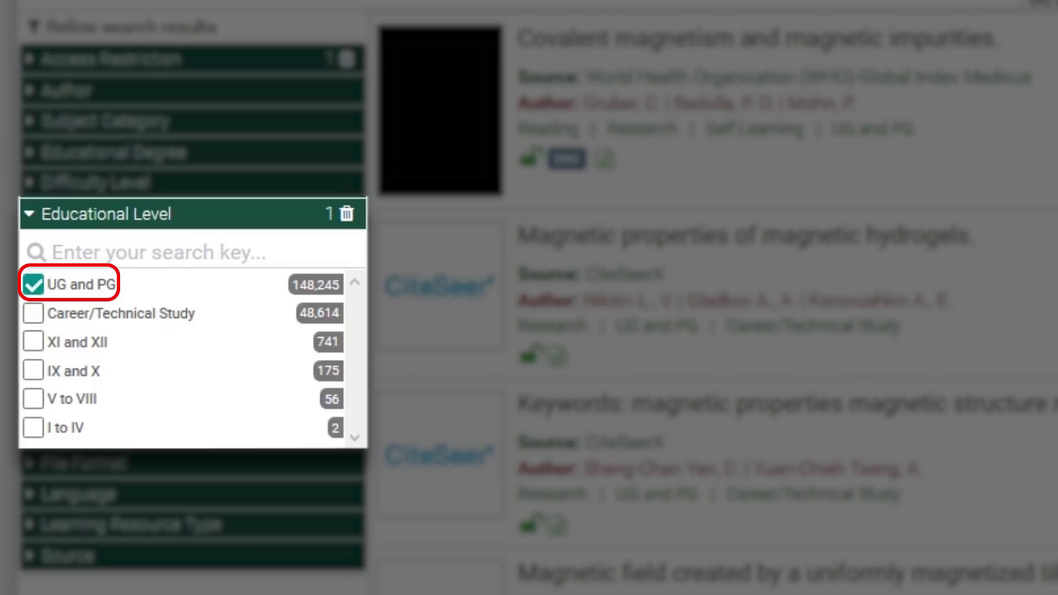
pyautogui.scroll(-8, 434, 336)
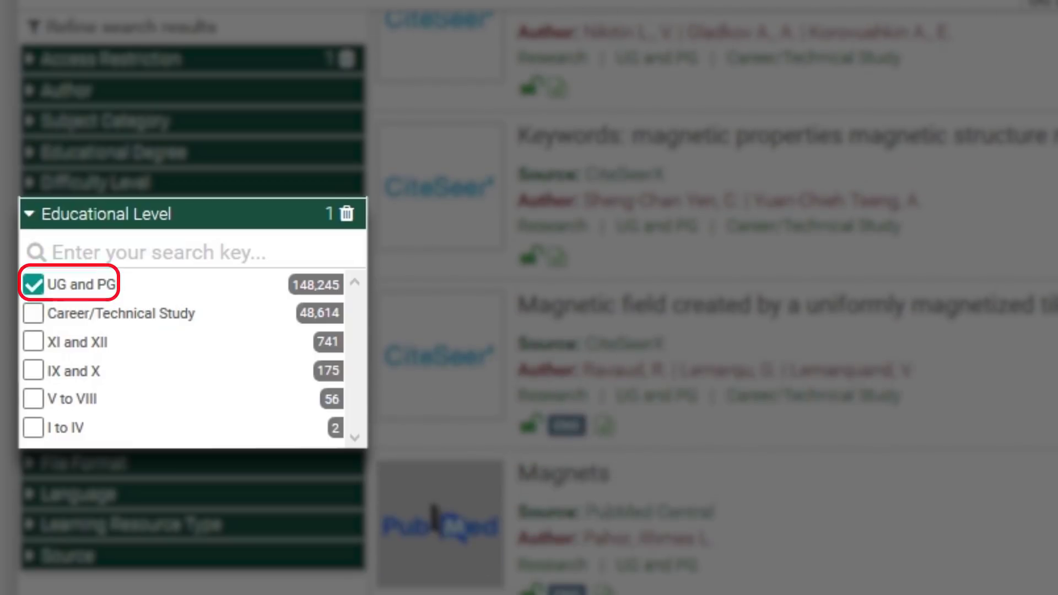
pyautogui.scroll(-6, 434, 337)
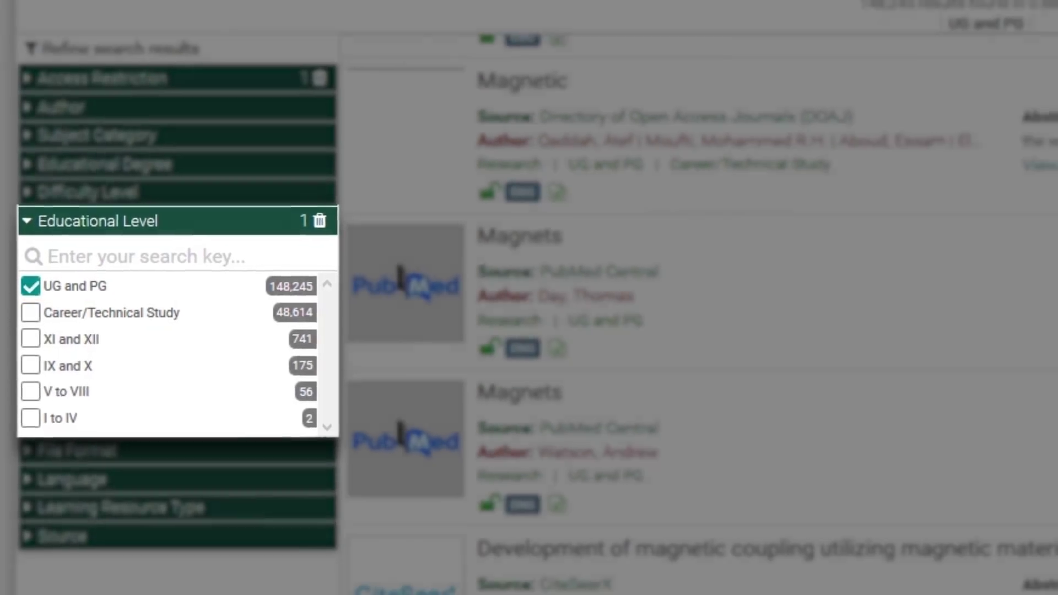
pyautogui.scroll(-2, 434, 336)
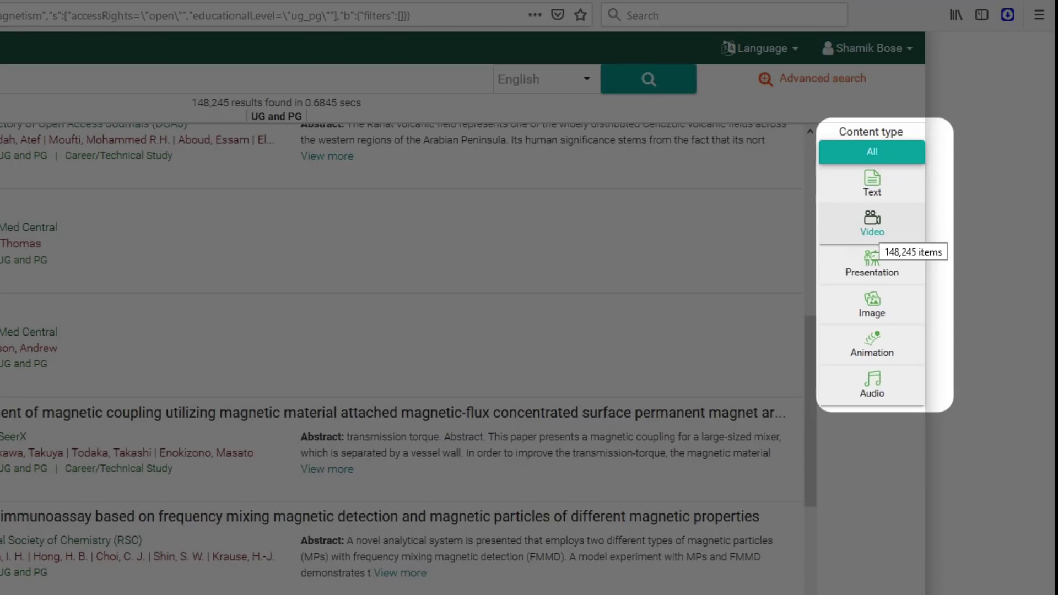
pyautogui.click(873, 223)
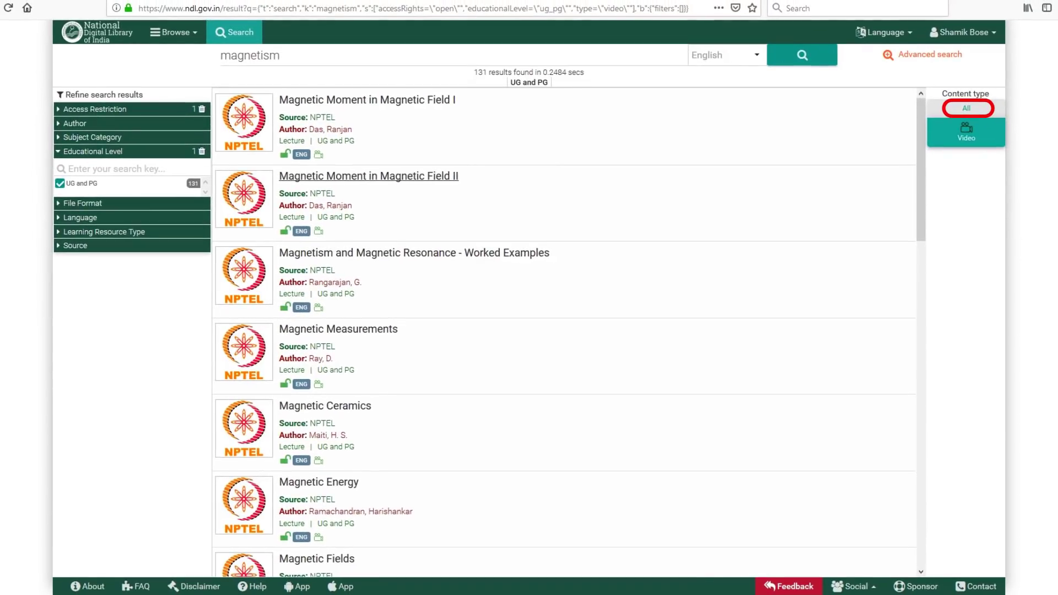
pyautogui.scroll(-10, 565, 330)
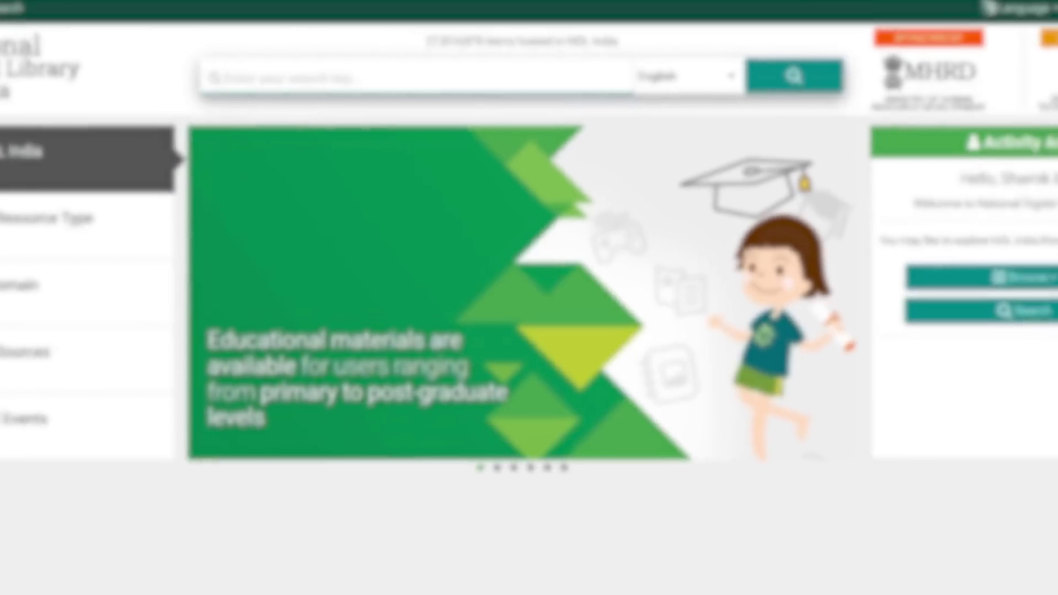
# - Search for 'Mahatma Gandhi' from the home page and scroll through the 24,239 results
pyautogui.write('Mahatma Gandhi')
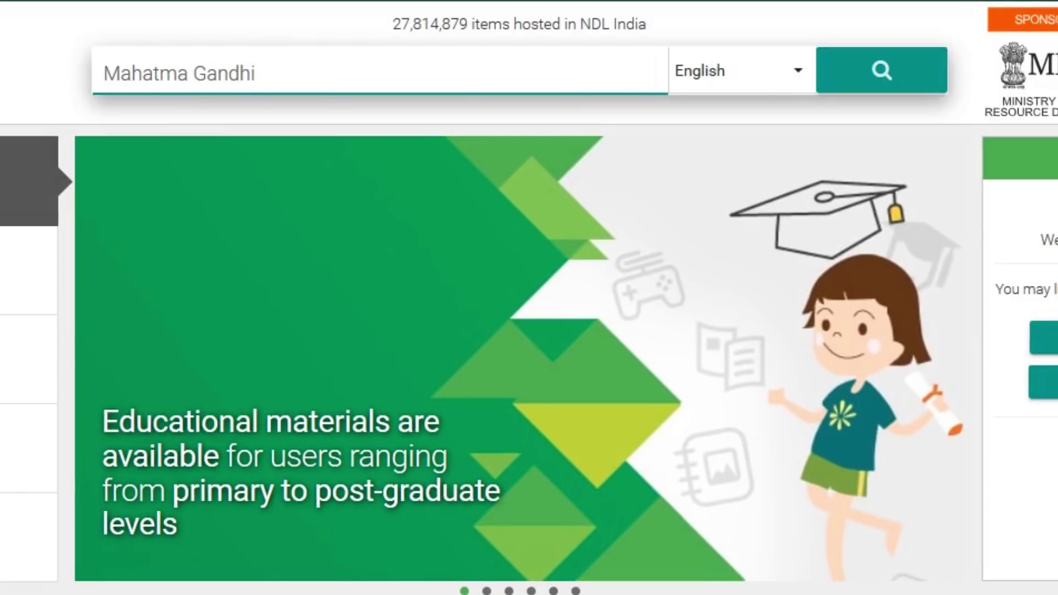
pyautogui.press('Return')
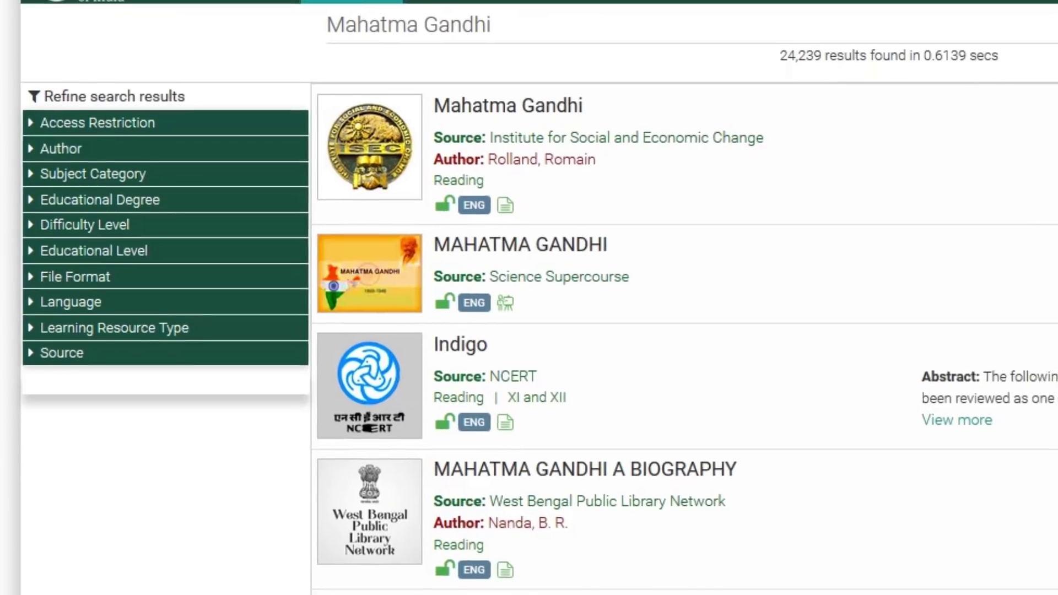
pyautogui.scroll(-10, 658, 342)
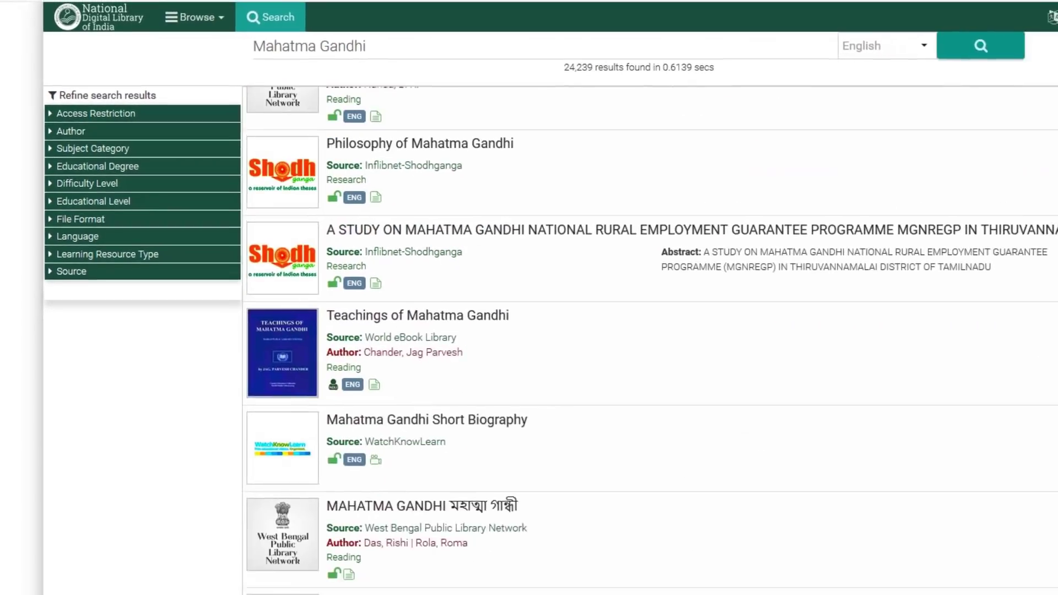
pyautogui.scroll(-5, 565, 330)
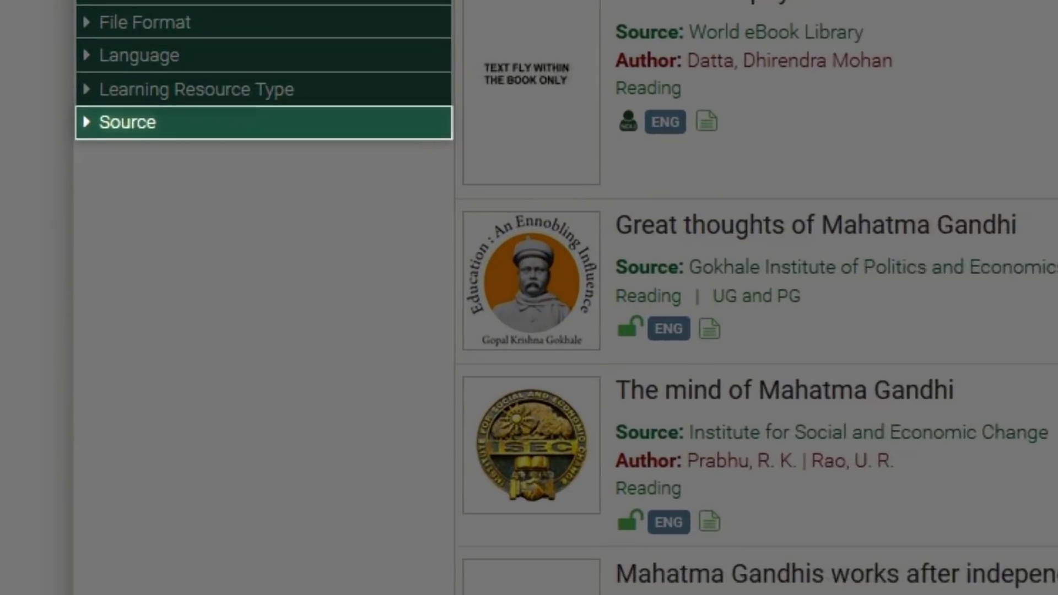
# - Filter the Gandhi results by the World eBook Library source, leaving 116 items to scroll through
pyautogui.click(108, 165)
pyautogui.scroll(-5, 212, 329)
pyautogui.scroll(-15, 256, 325)
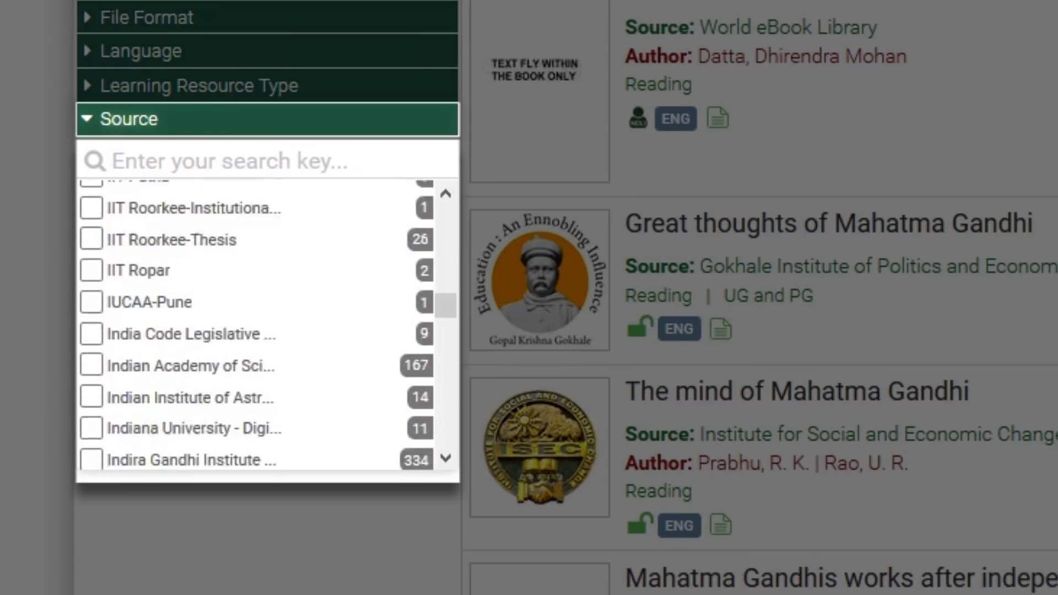
pyautogui.scroll(-10, 256, 326)
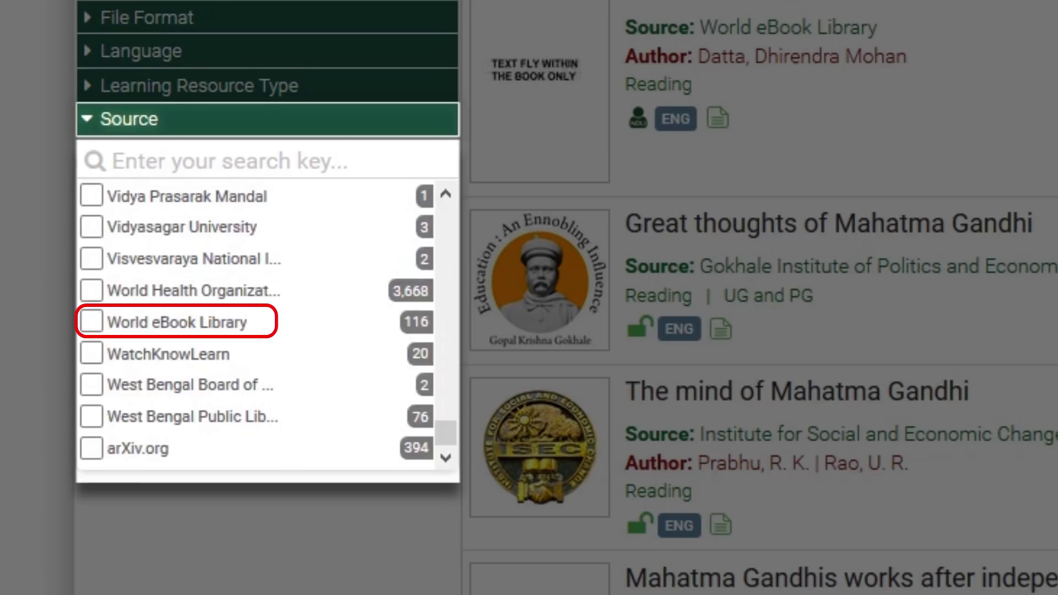
pyautogui.click(91, 322)
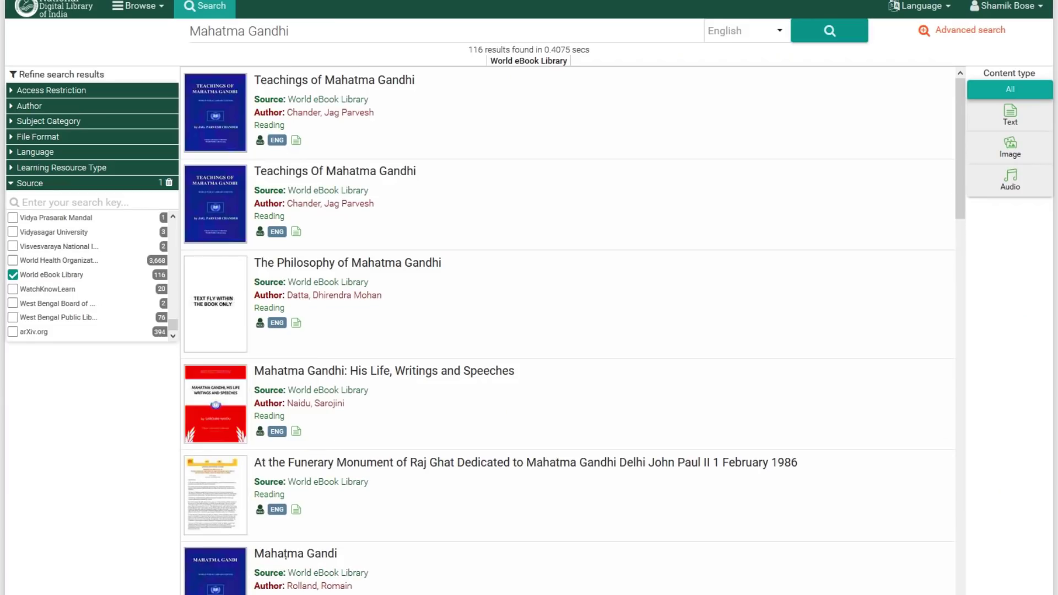
pyautogui.scroll(-8, 568, 330)
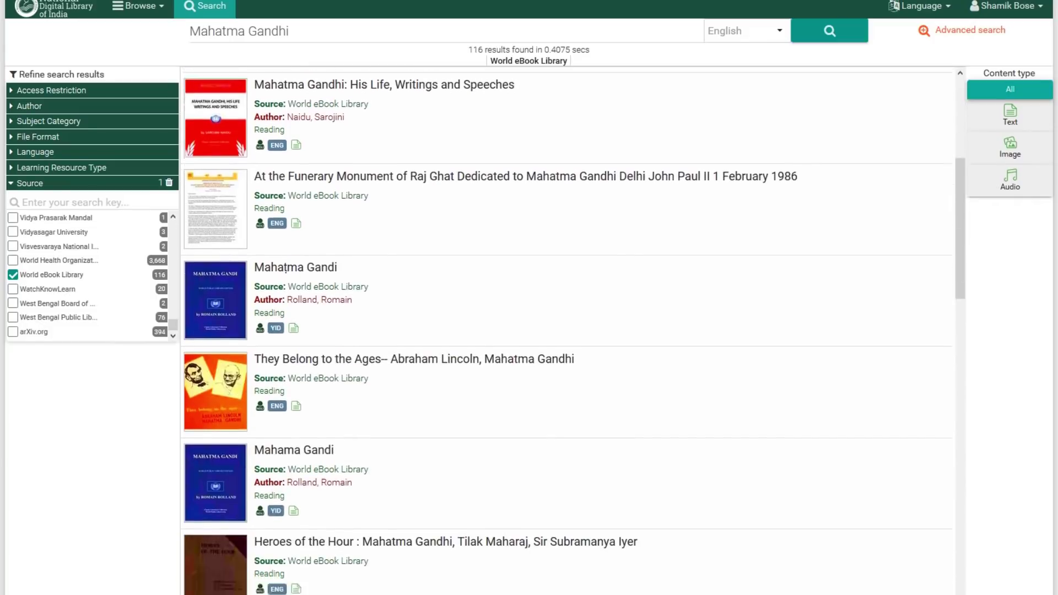
pyautogui.scroll(-5, 286, 87)
pyautogui.scroll(-6, 568, 331)
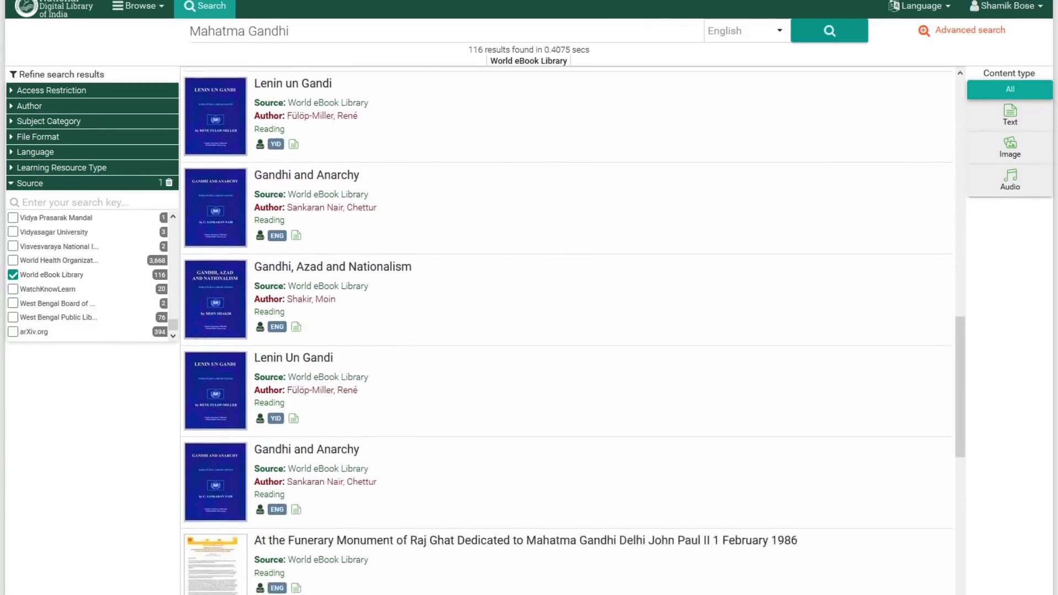
pyautogui.scroll(-5, 568, 330)
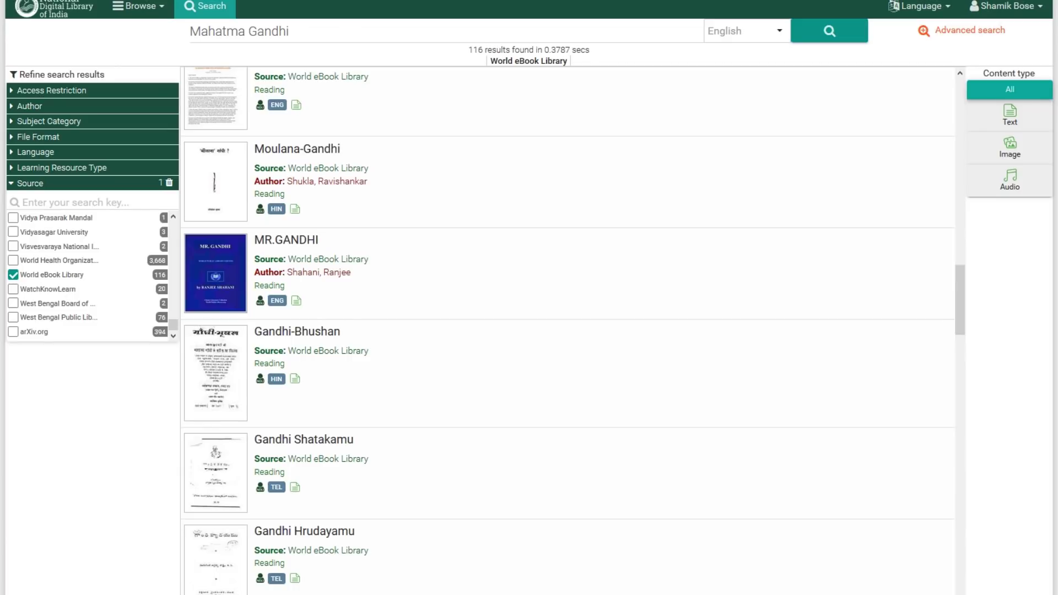
# - Drop the World eBook Library filter and try a Doctor of Philosophy degree filter
pyautogui.click(13, 274)
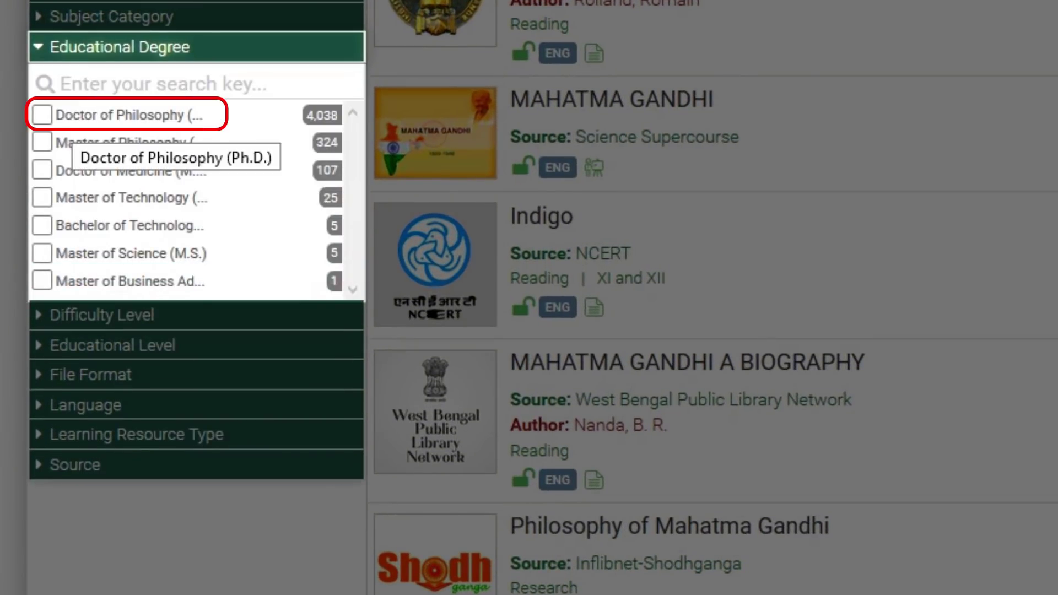
pyautogui.click(72, 116)
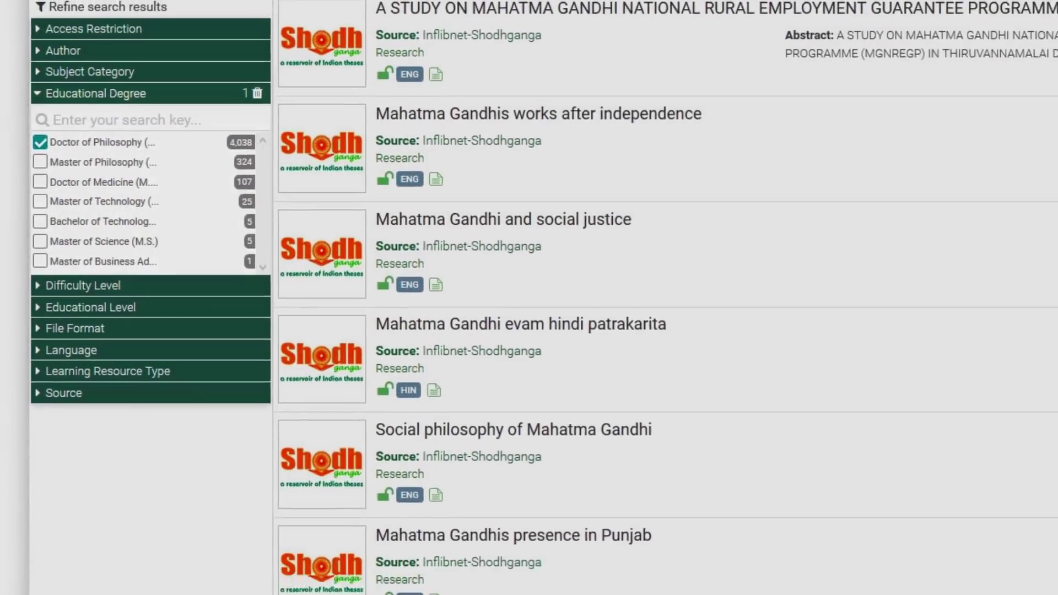
pyautogui.scroll(-4, 656, 309)
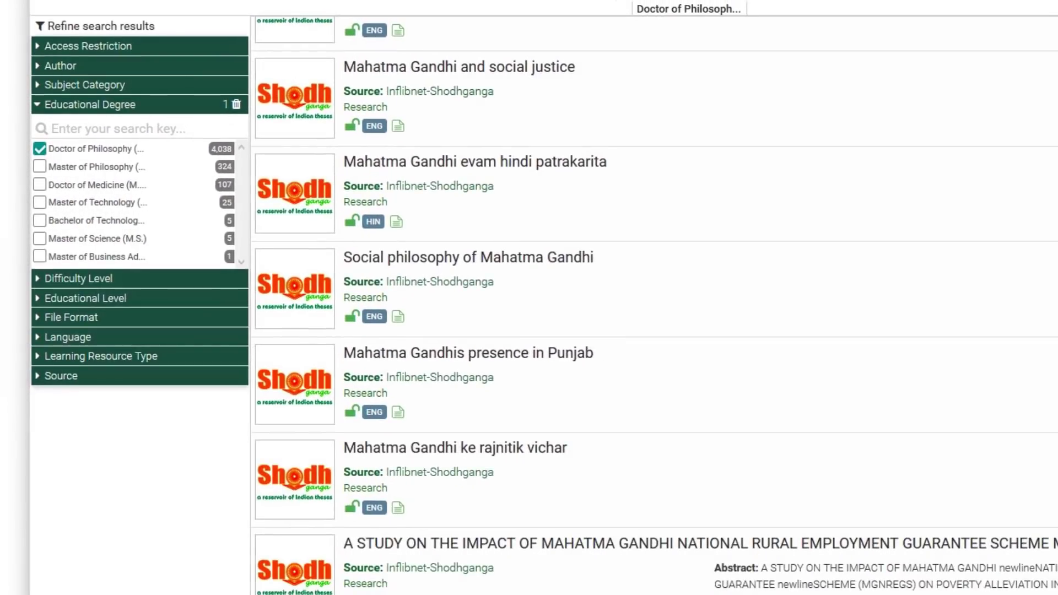
pyautogui.scroll(-6, 655, 304)
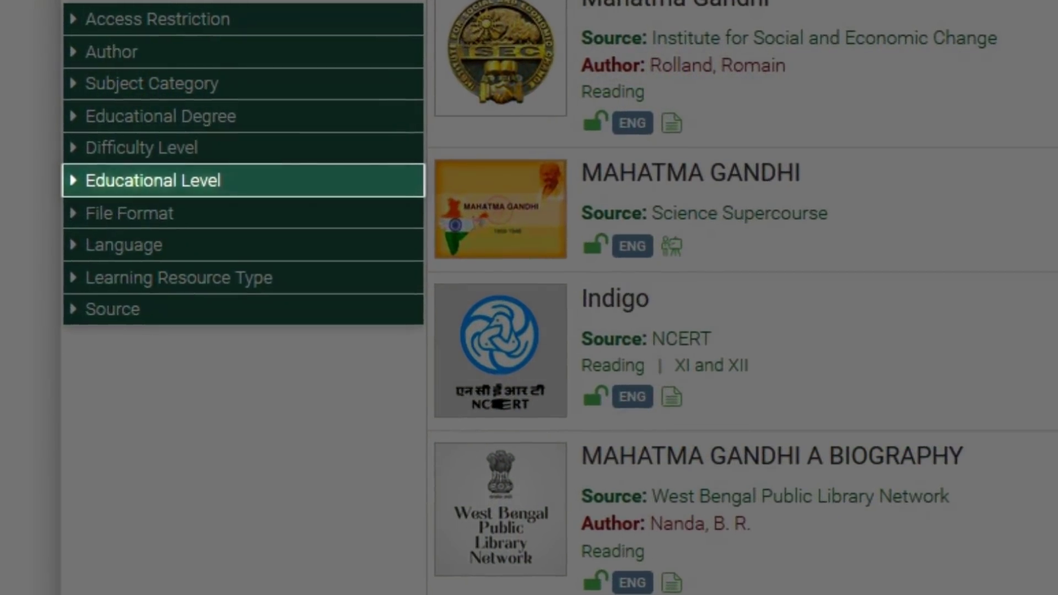
pyautogui.click(116, 159)
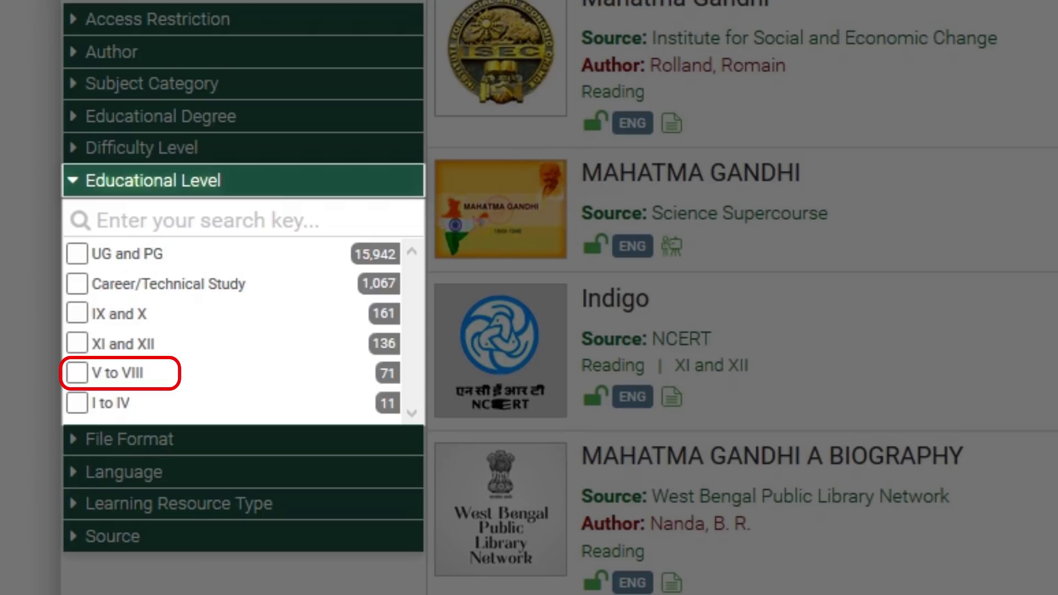
pyautogui.click(77, 373)
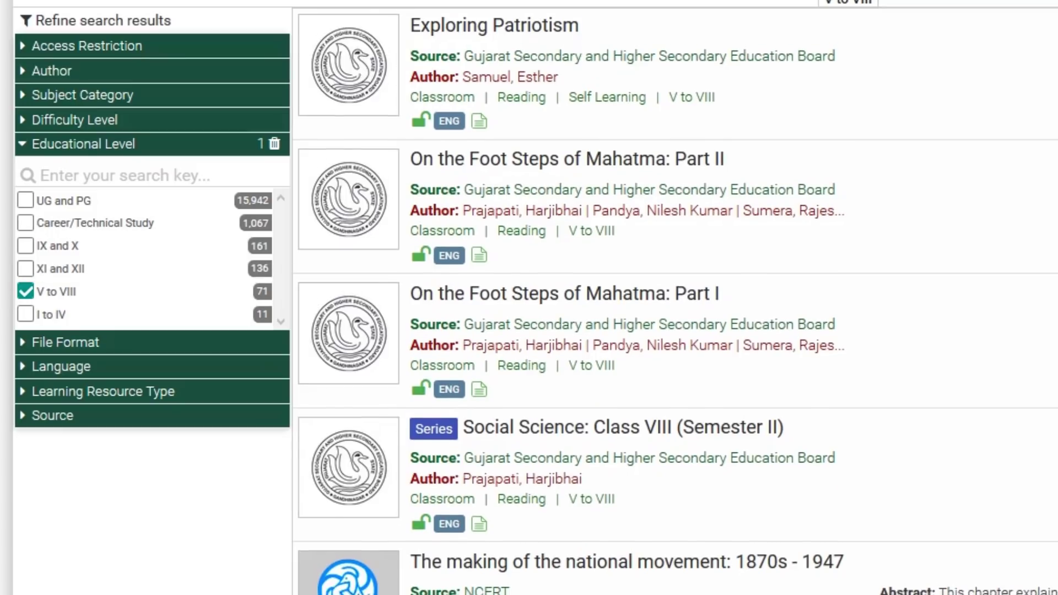
pyautogui.scroll(-2, 675, 301)
pyautogui.scroll(-5, 675, 301)
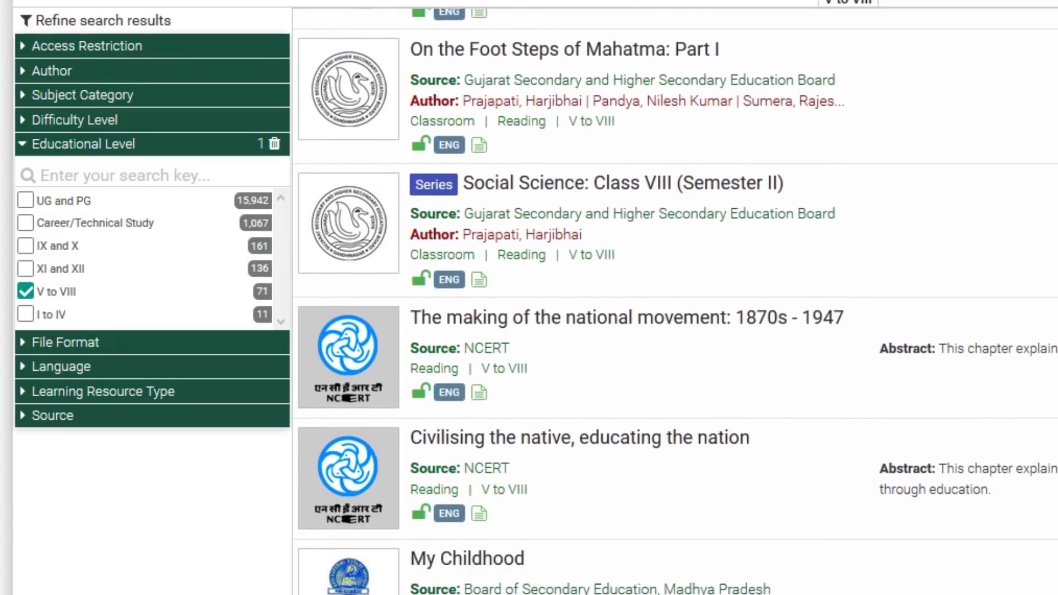
pyautogui.scroll(-6, 674, 301)
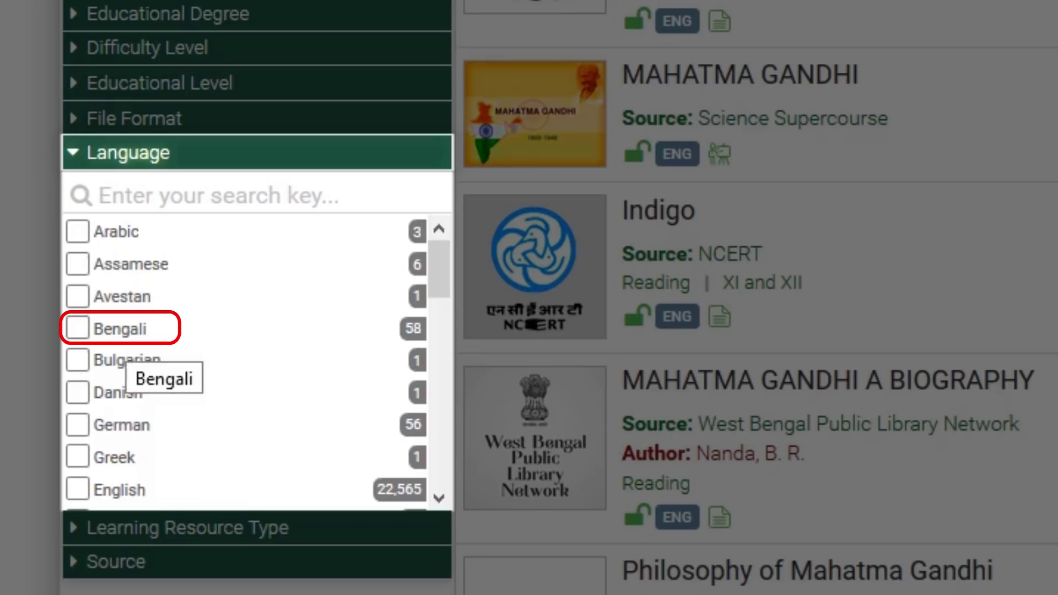
# - Limit the Gandhi results to Bengali language, showing 58 items
pyautogui.click(120, 329)
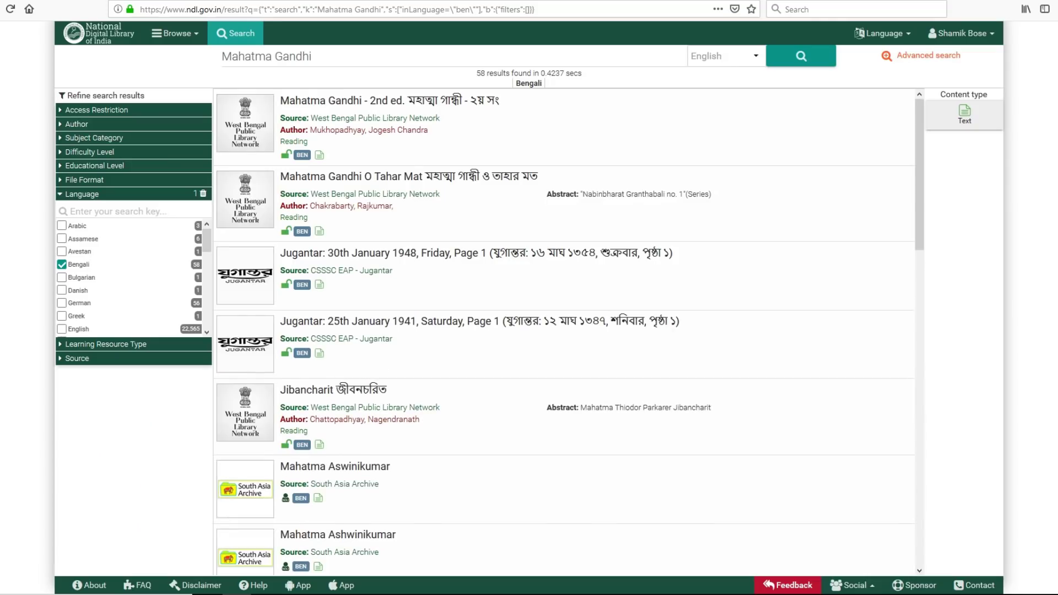
pyautogui.scroll(-3, 565, 333)
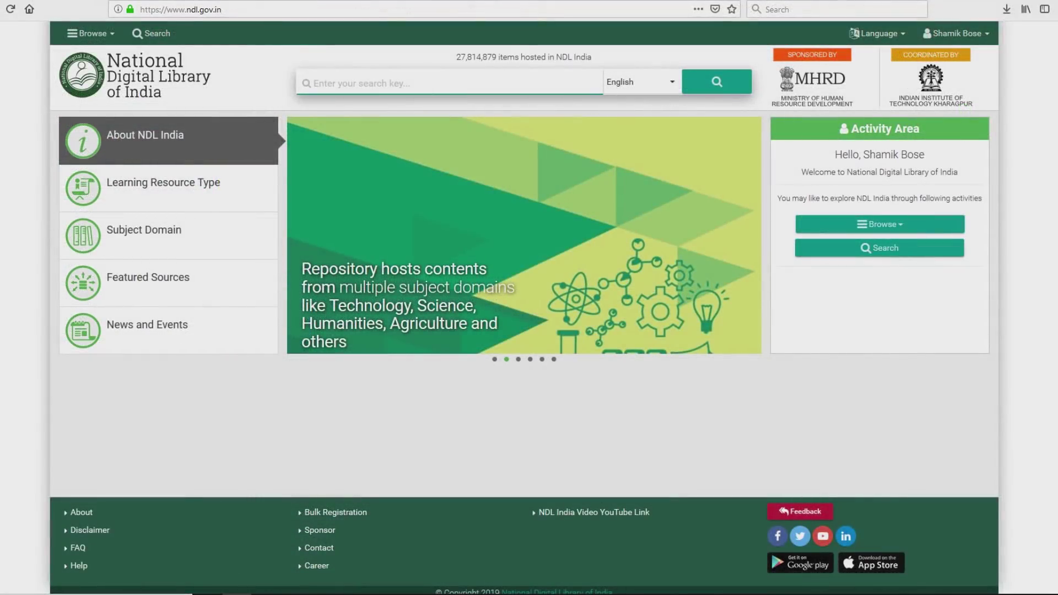
# - Search 'physics' and narrow the results to the UG and PG educational level
pyautogui.write('phys')
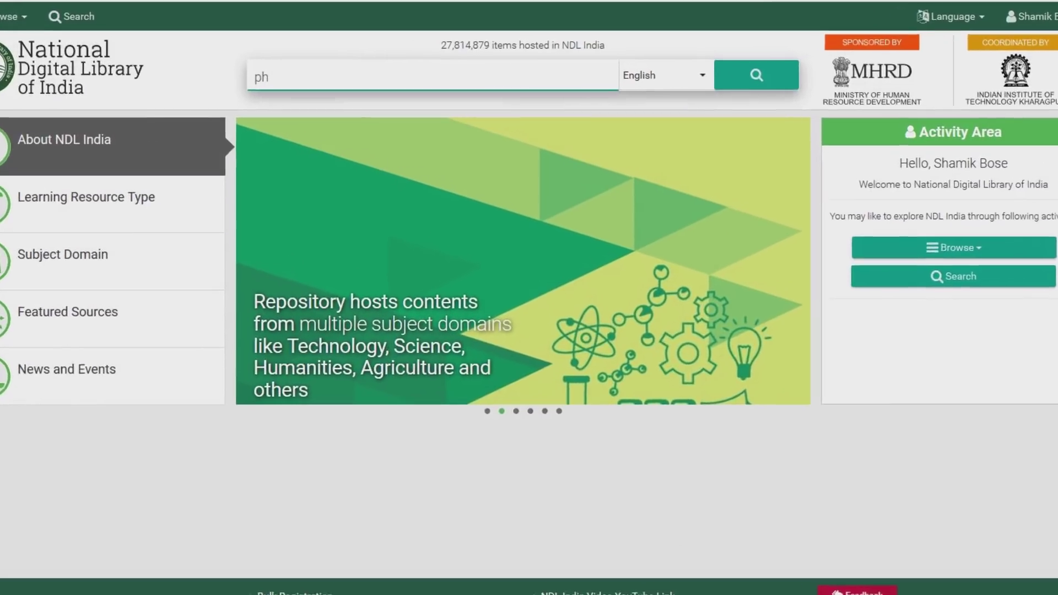
pyautogui.write('ics')
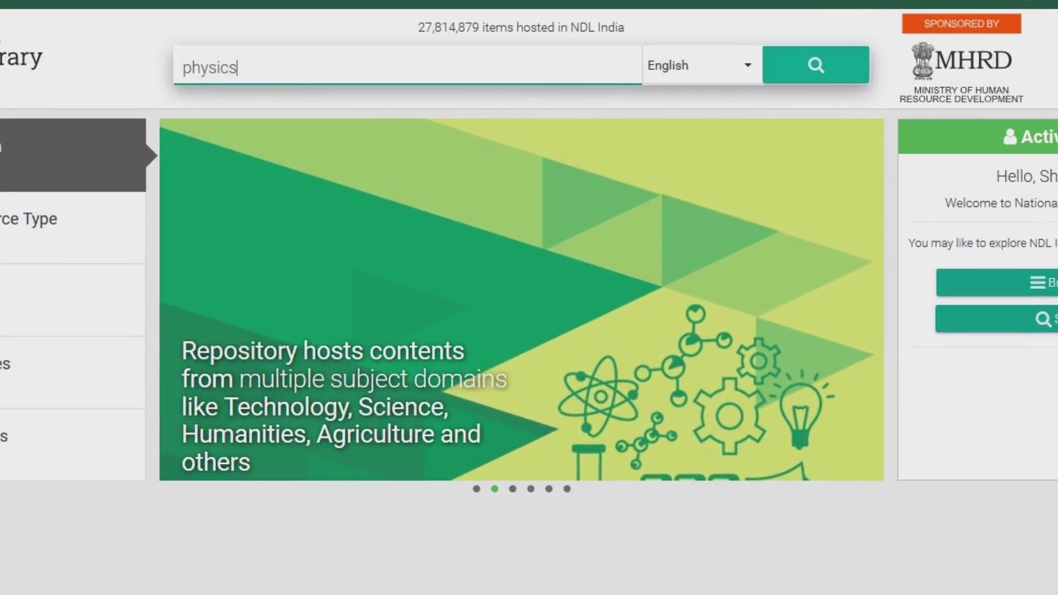
pyautogui.press('Return')
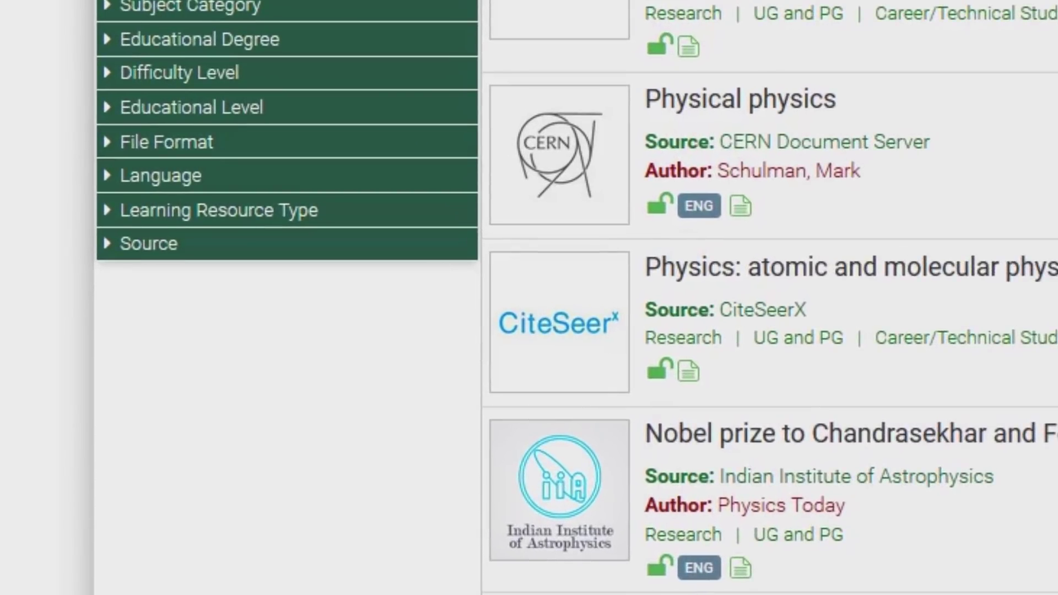
pyautogui.click(192, 107)
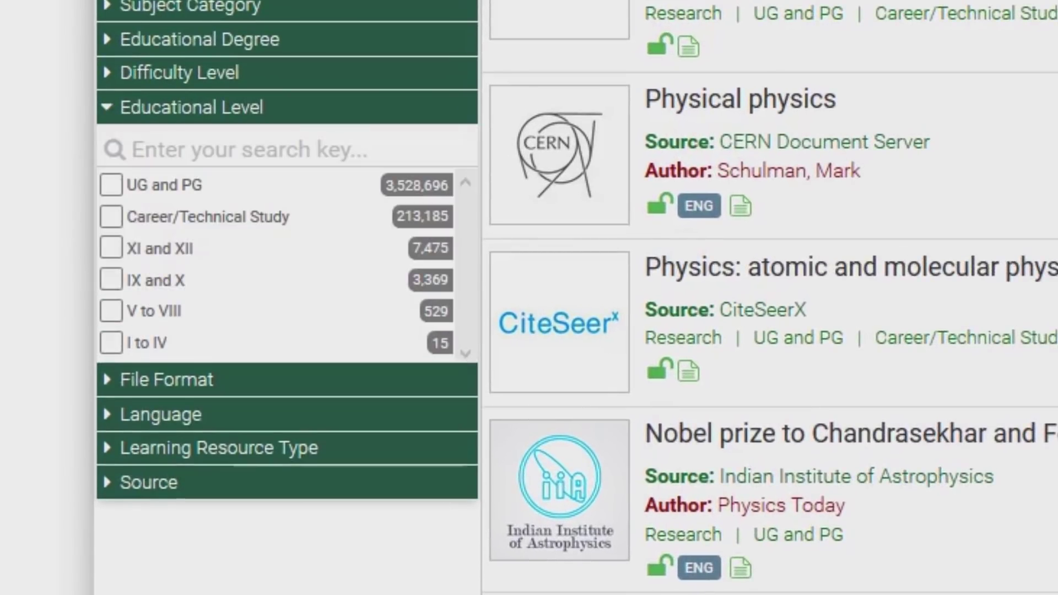
pyautogui.click(111, 185)
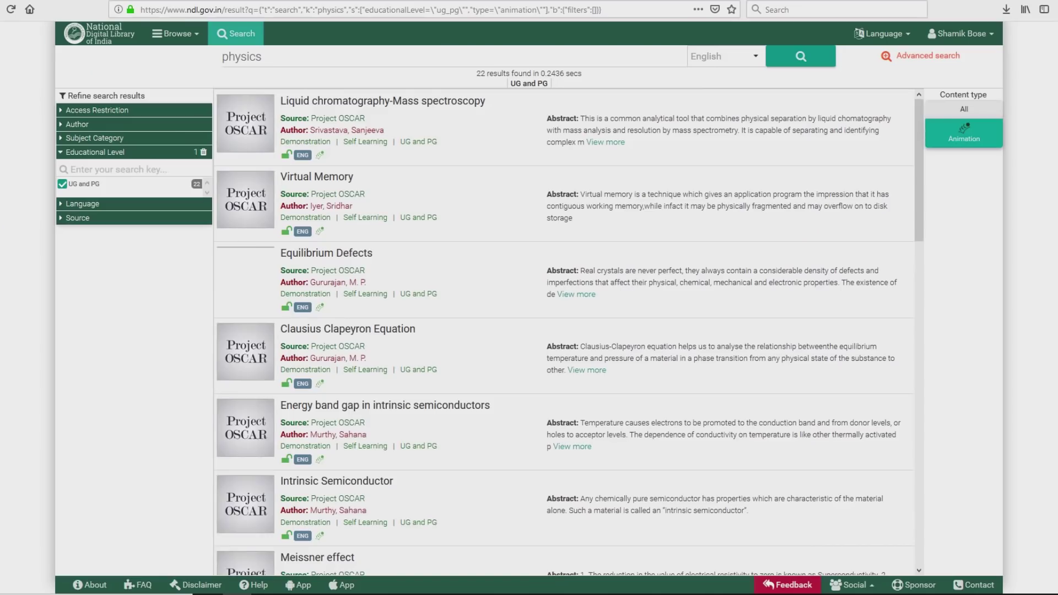
pyautogui.scroll(-2, 568, 331)
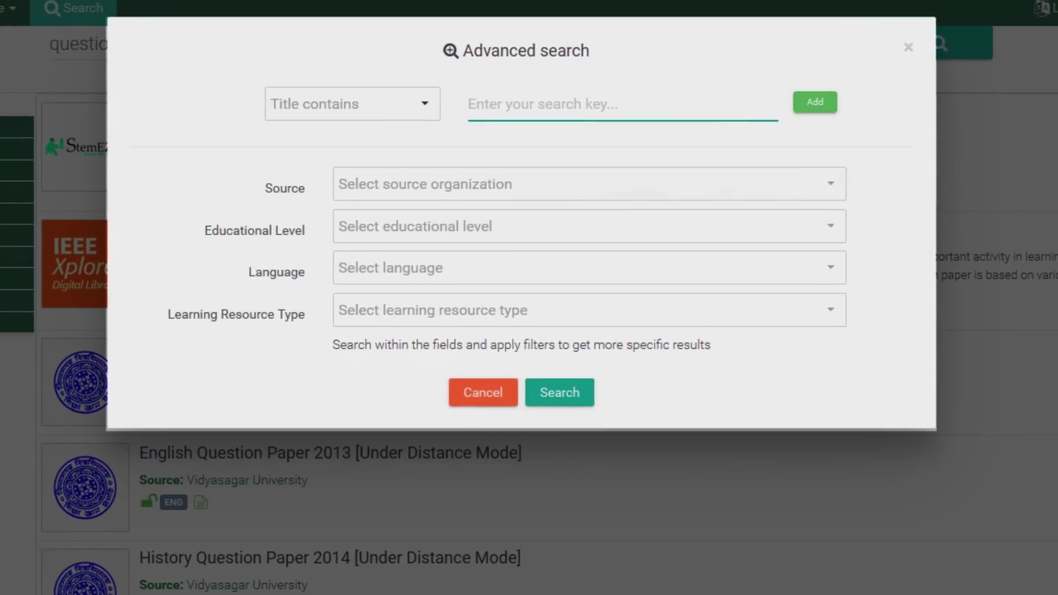
# - Enter 'Question Papers' as the Title contains search text in Advanced search
pyautogui.write('Question')
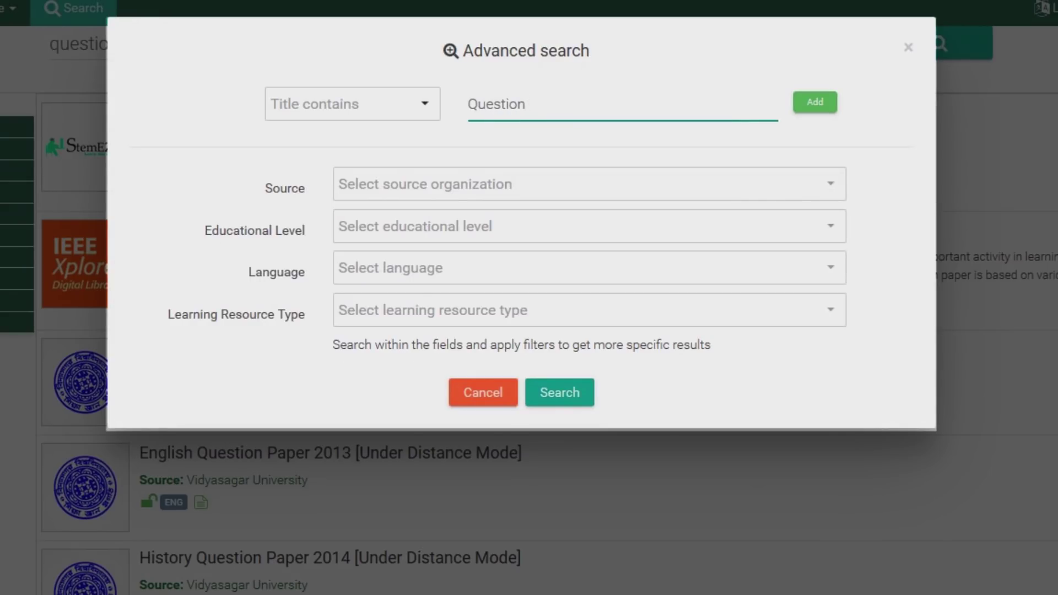
pyautogui.write(' Papers')
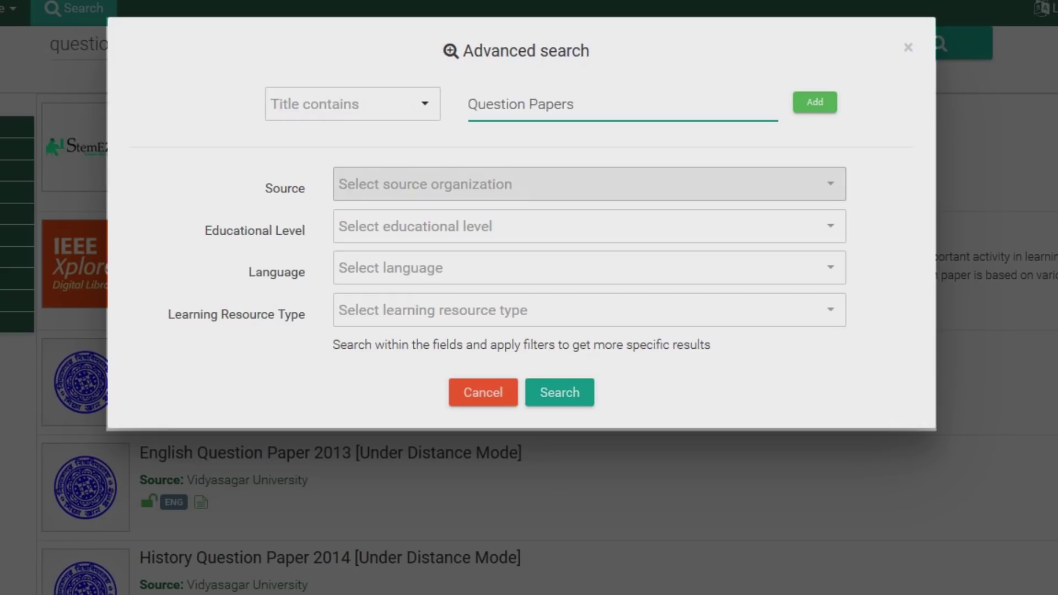
# - Set the Source filter to NCERT, WB Board of Secondary Education and WB Council of Higher Secondary Education
pyautogui.click(763, 188)
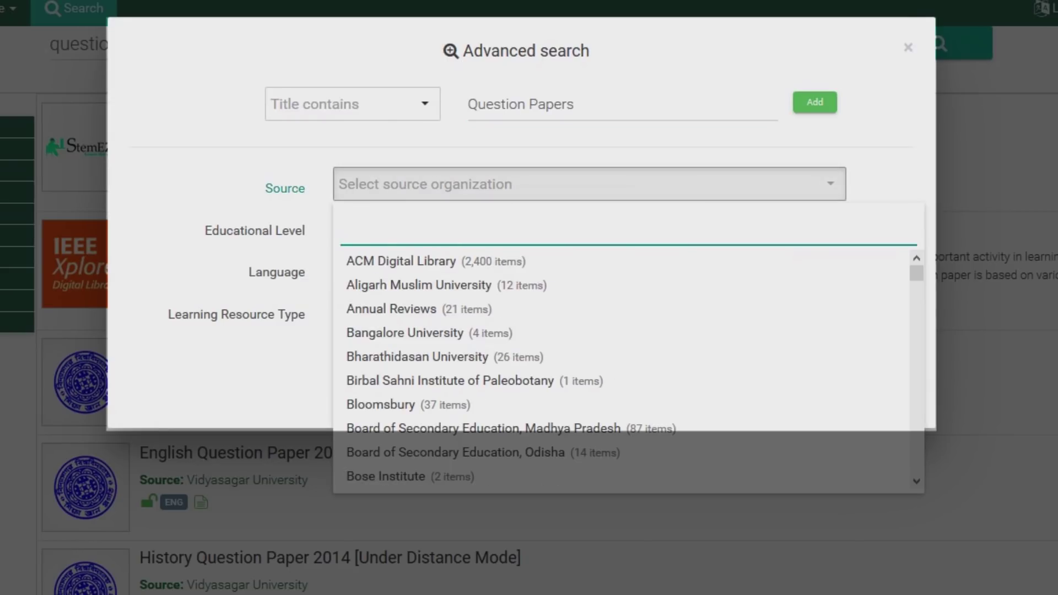
pyautogui.scroll(-10, 628, 369)
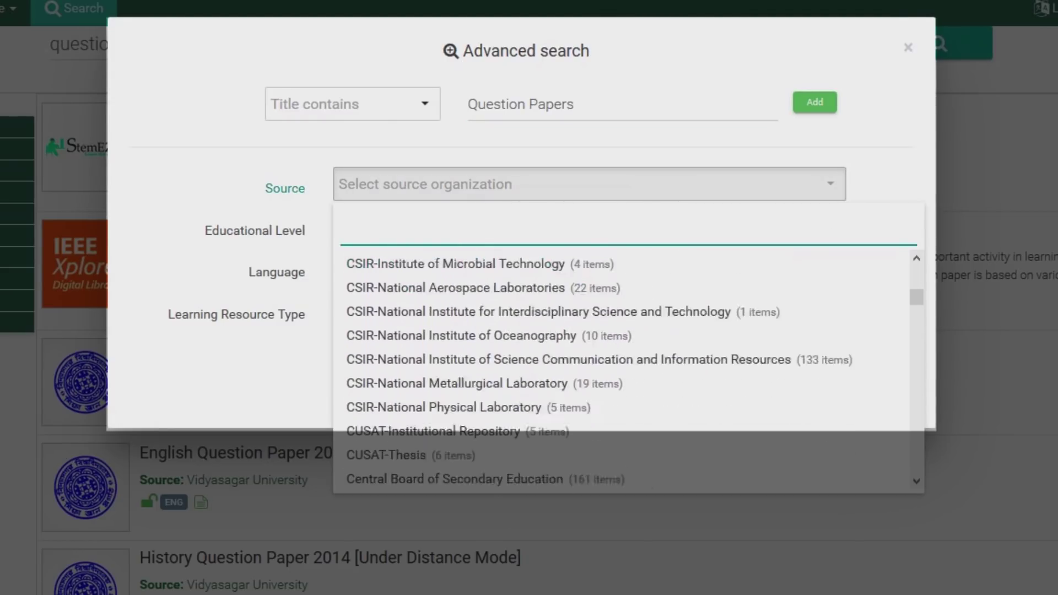
pyautogui.scroll(-10, 628, 369)
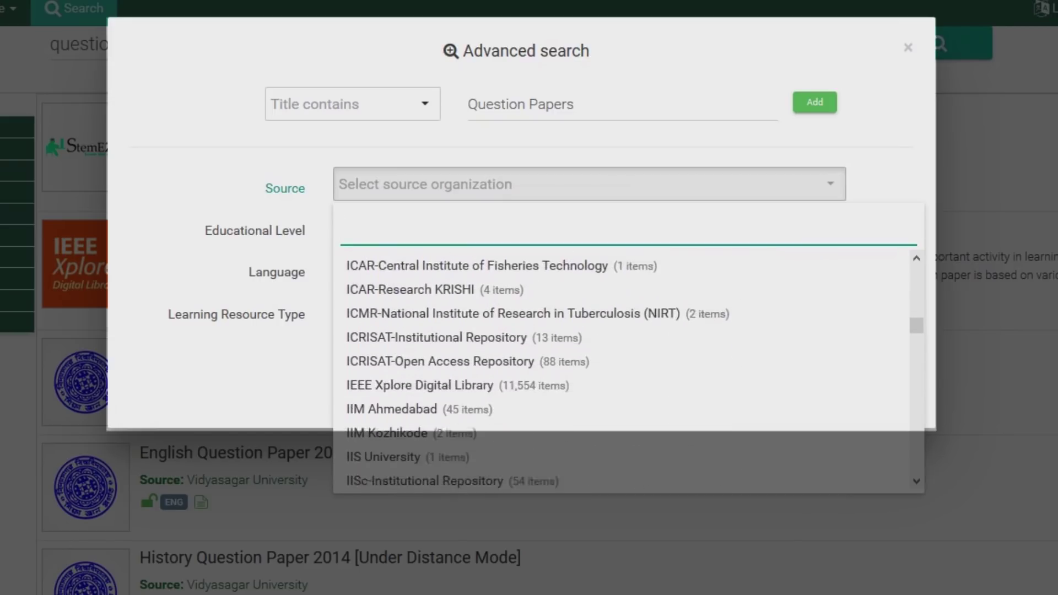
pyautogui.scroll(-10, 628, 369)
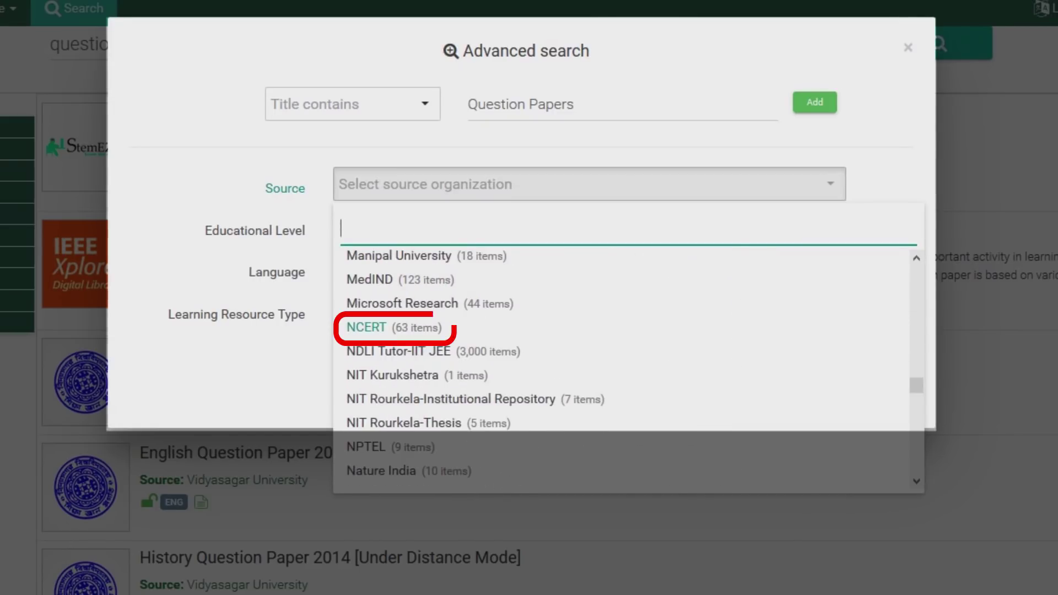
pyautogui.click(366, 327)
pyautogui.scroll(-10, 628, 369)
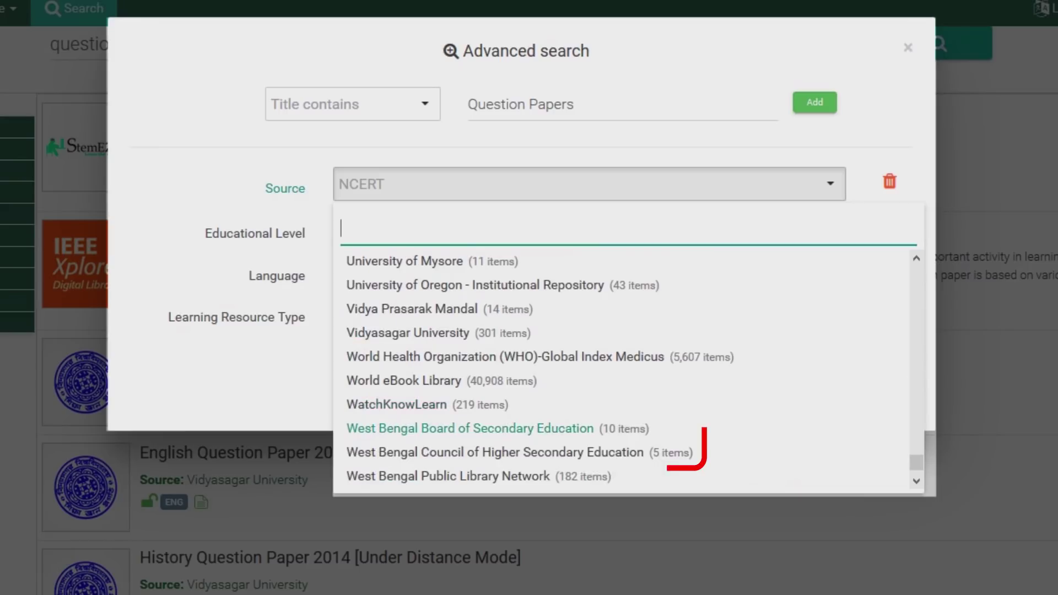
pyautogui.click(470, 429)
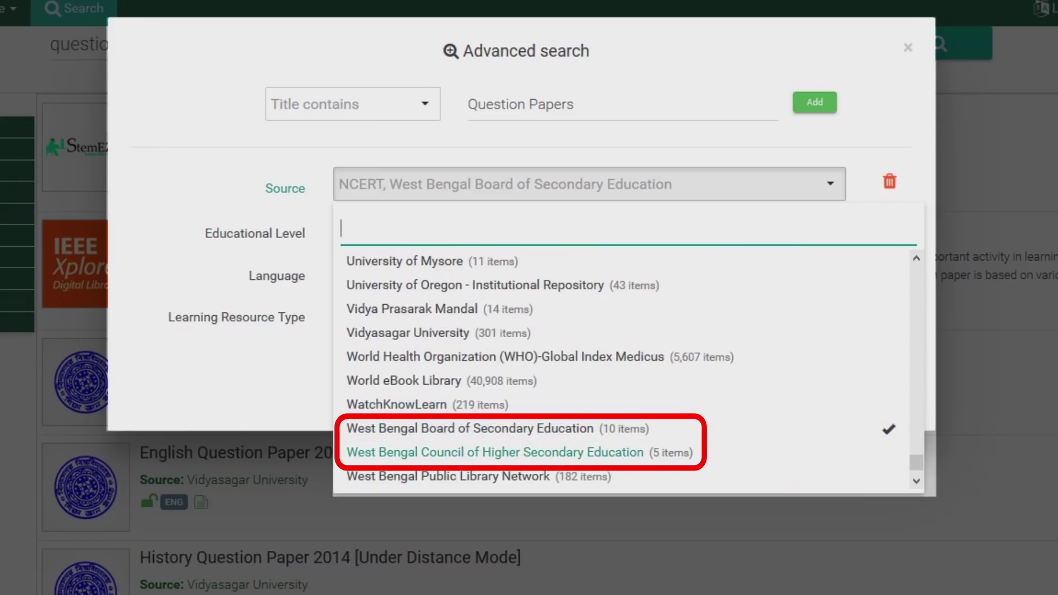
pyautogui.click(470, 452)
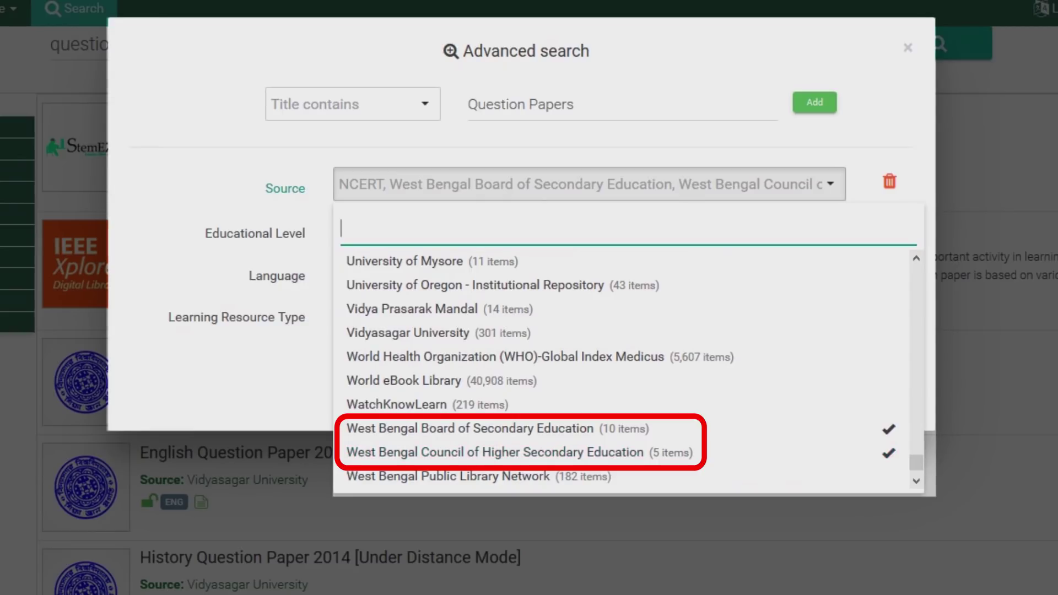
pyautogui.press('Escape')
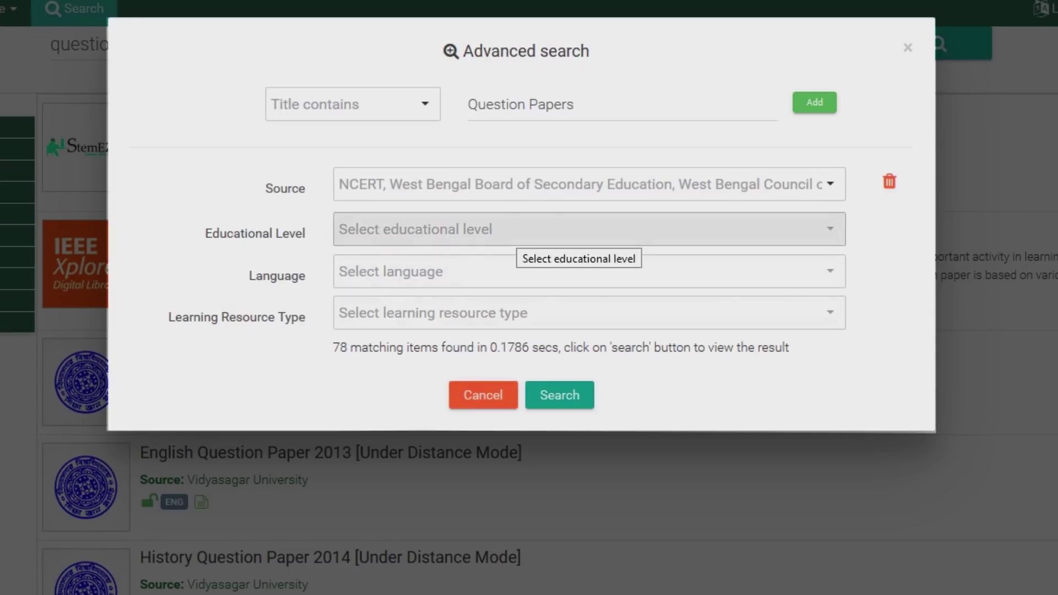
# - Restrict the advanced search to Educational Level XI and XII and English language
pyautogui.click(513, 231)
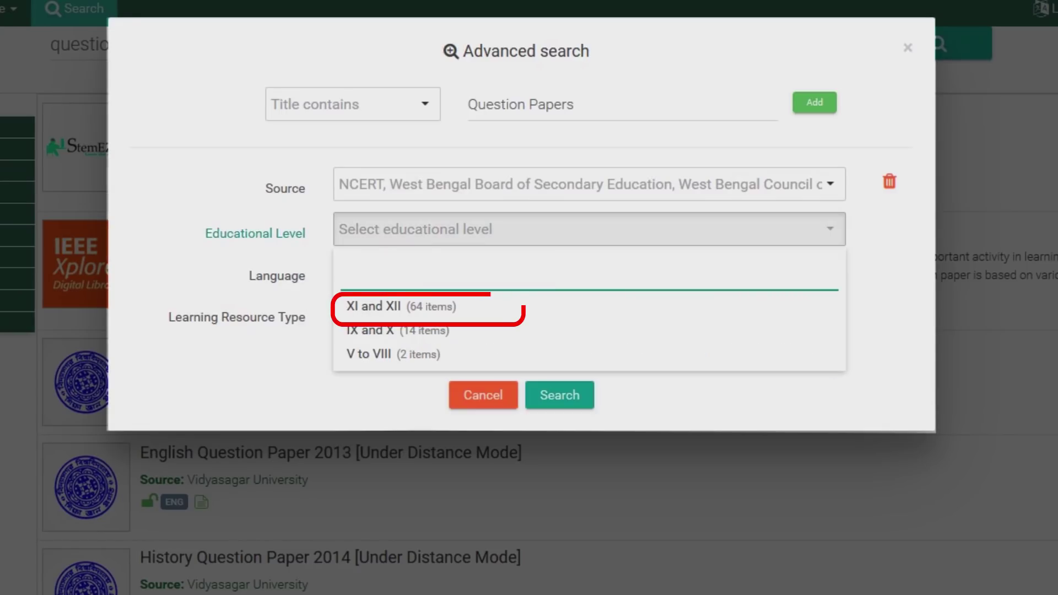
pyautogui.click(373, 306)
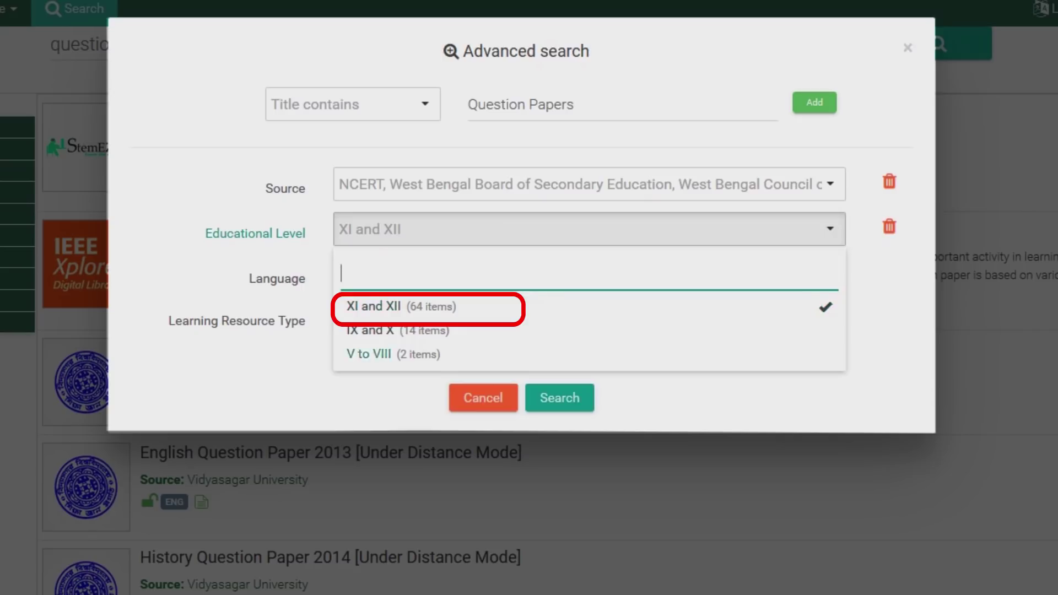
pyautogui.press('Escape')
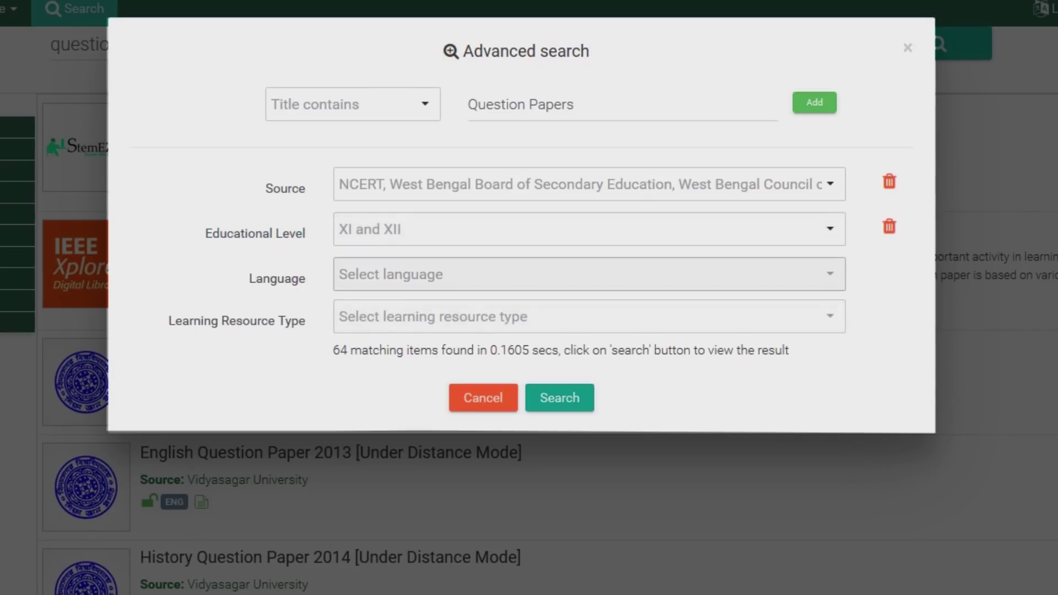
pyautogui.click(584, 274)
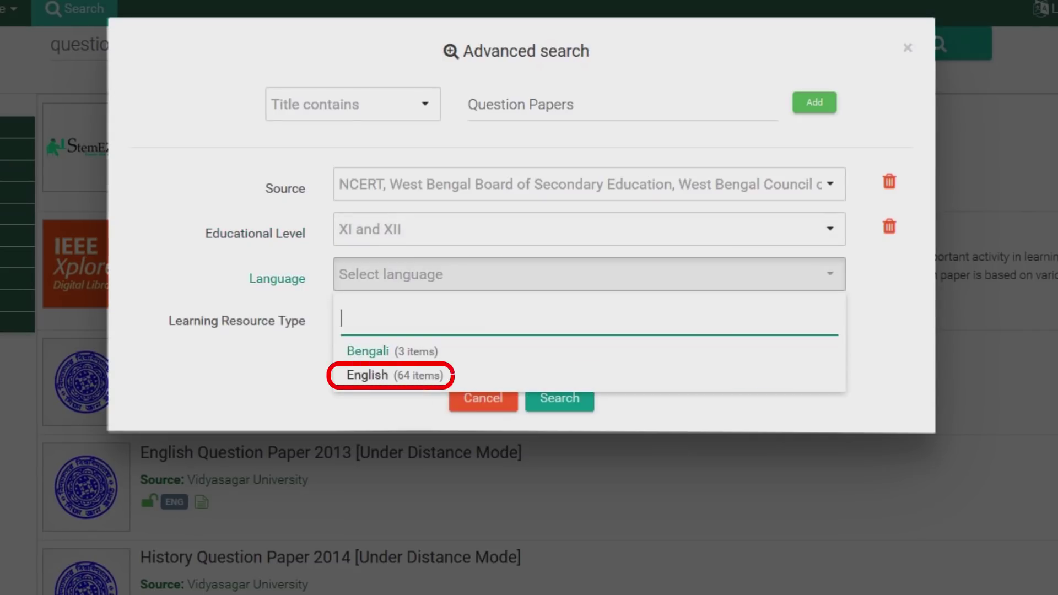
pyautogui.click(367, 375)
pyautogui.press('Escape')
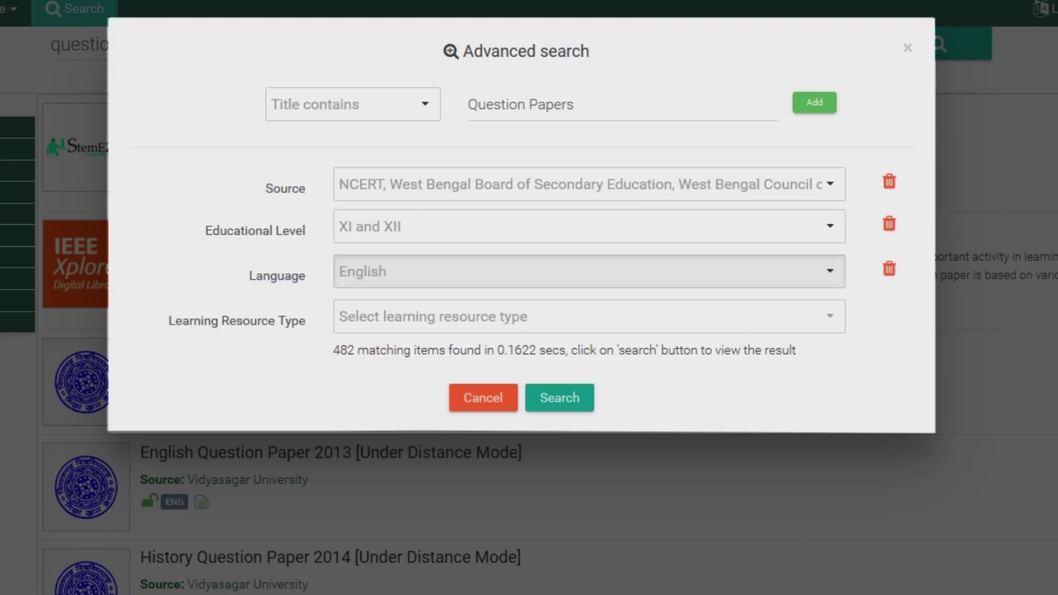
# - Set Learning Resource Type to Question Set and run the search, listing 63 results
pyautogui.press('Tab')
pyautogui.press('Return')
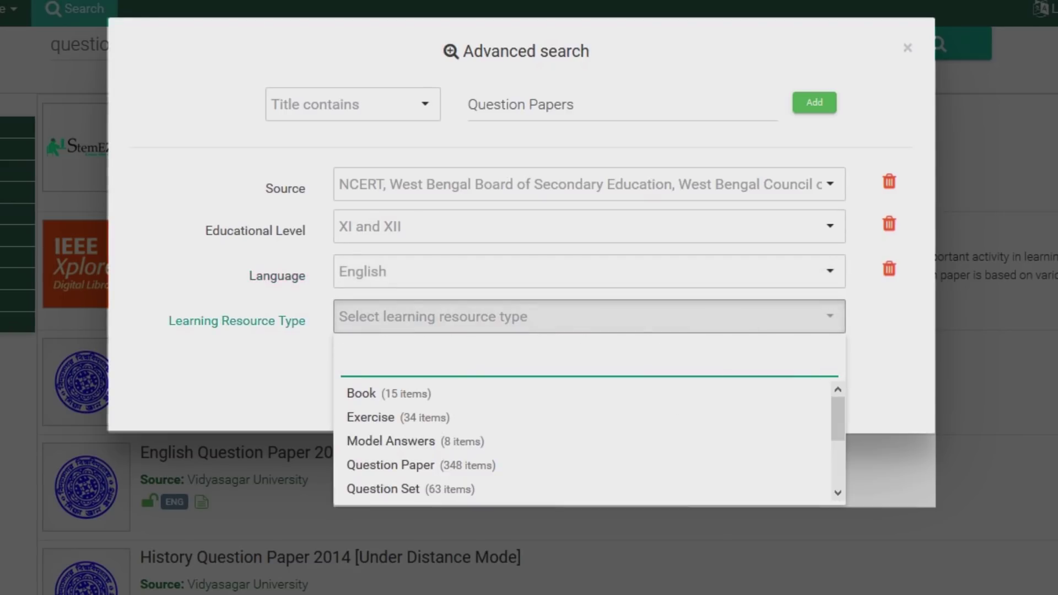
pyautogui.press('Down')
pyautogui.press('Down')
pyautogui.press('Down')
pyautogui.press('Down')
pyautogui.press('Down')
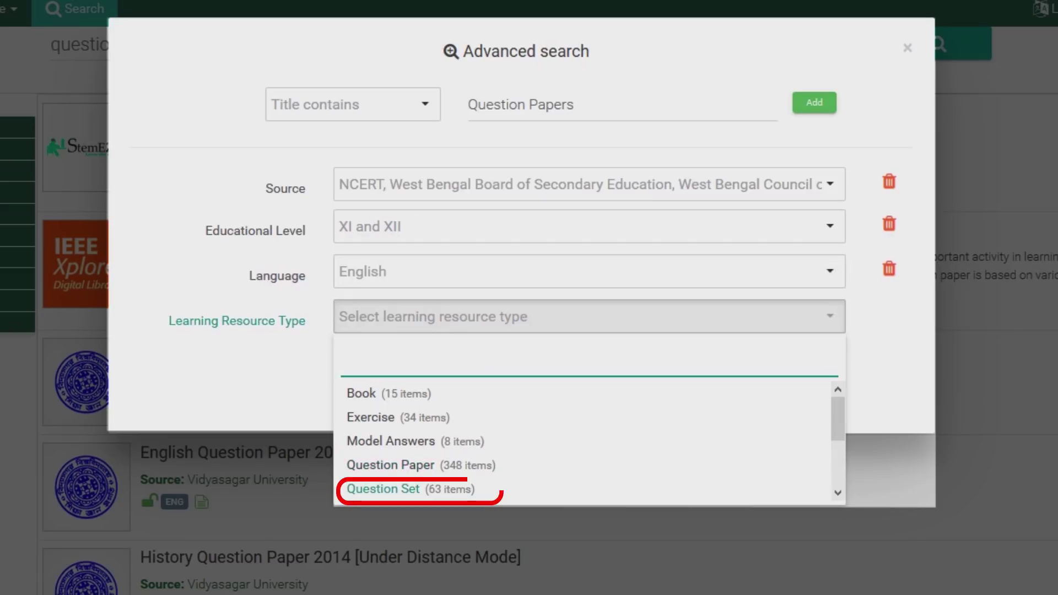
pyautogui.press('Return')
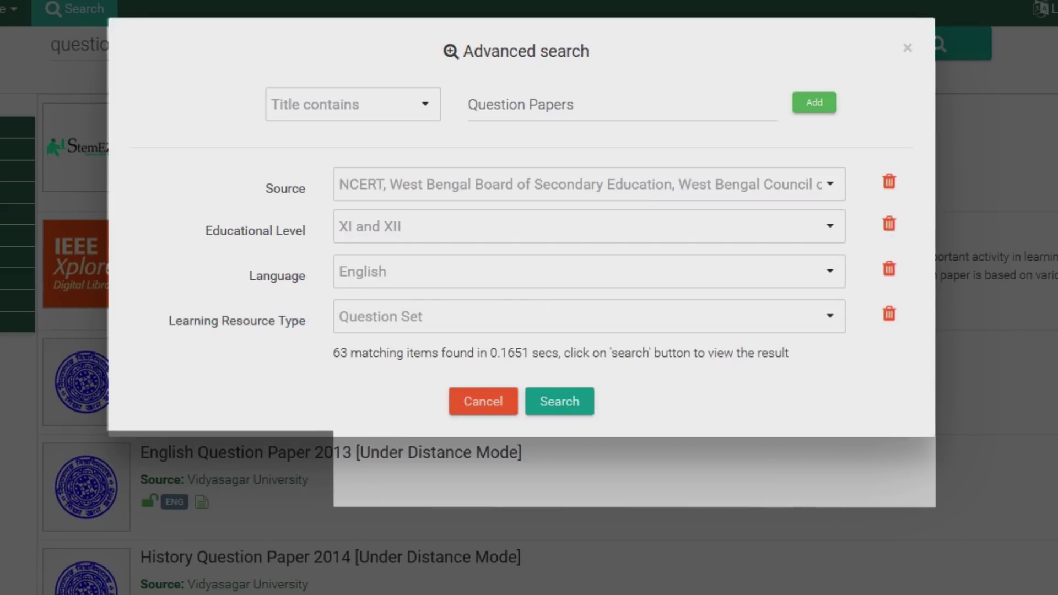
pyautogui.press('Return')
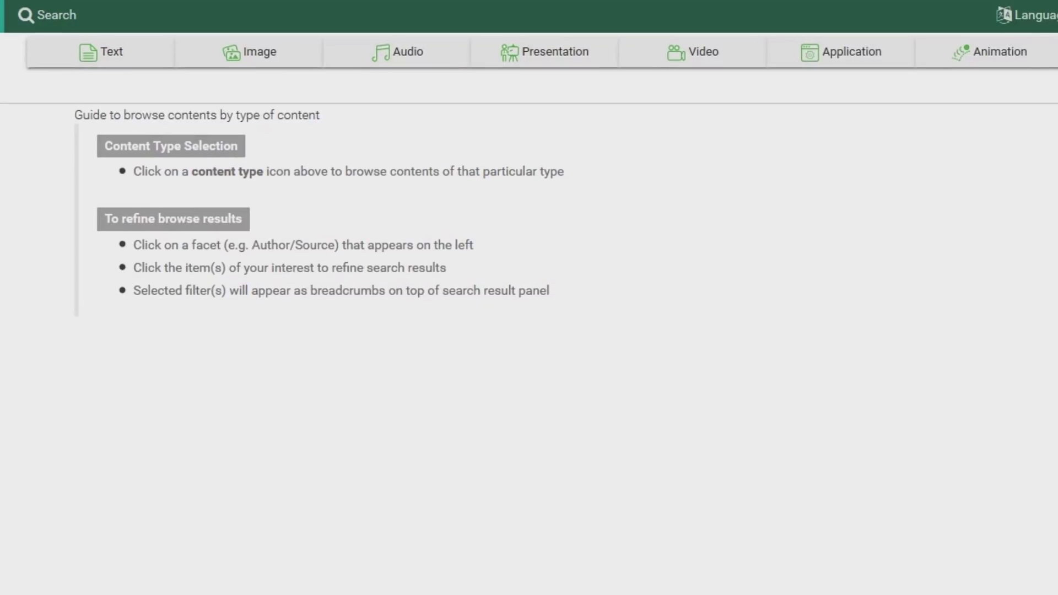
# - Browse the Image content type, which lists 228,651 results
pyautogui.click(249, 51)
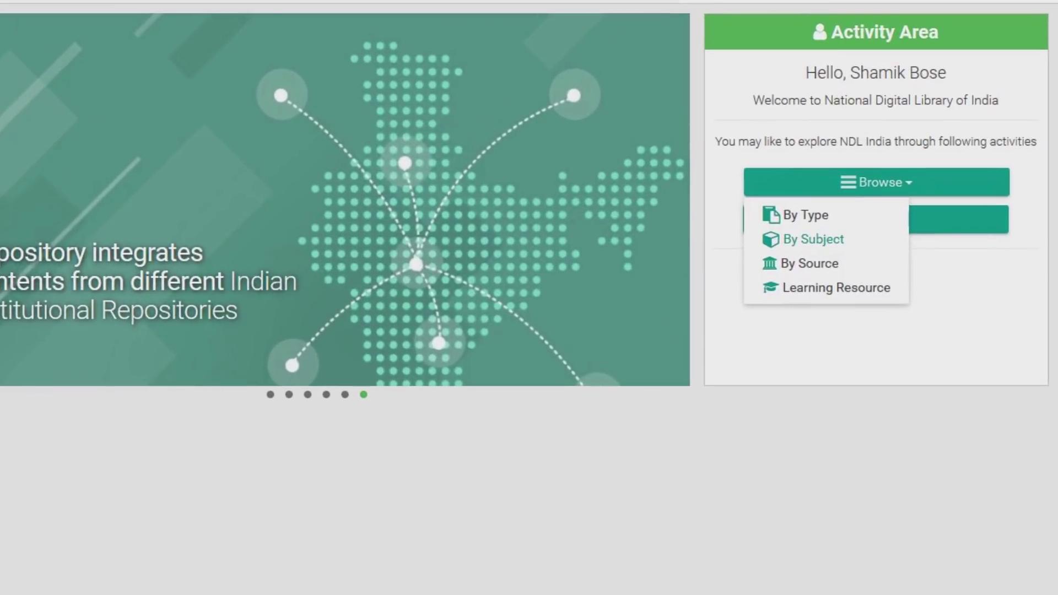
# - Browse subjects Natural sciences & mathematics › Astronomy & allied sciences › Specific celestial bodies & phenomena (5,512 items)
pyautogui.click(813, 239)
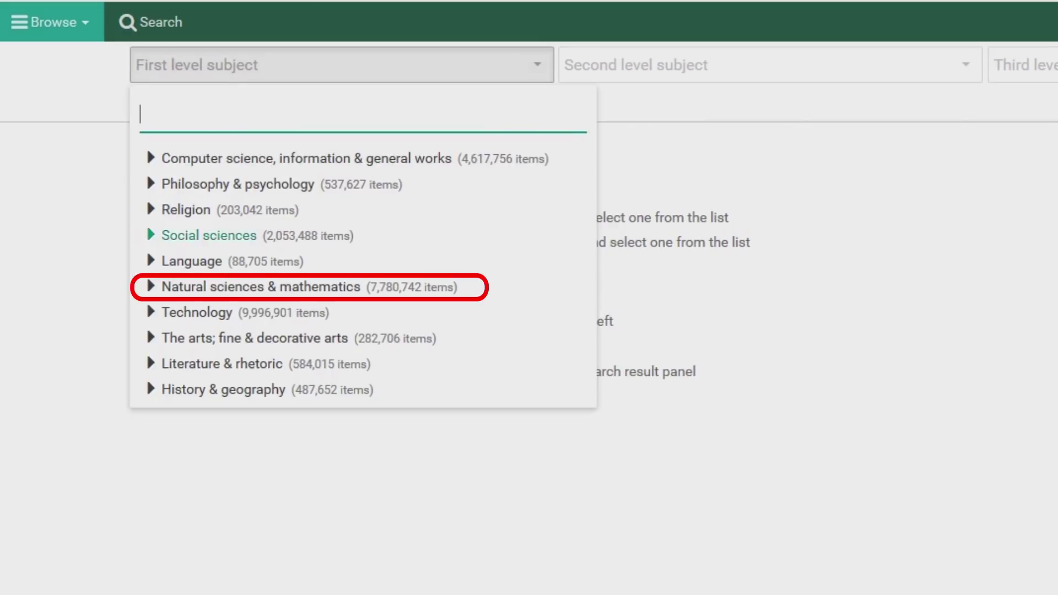
pyautogui.click(259, 286)
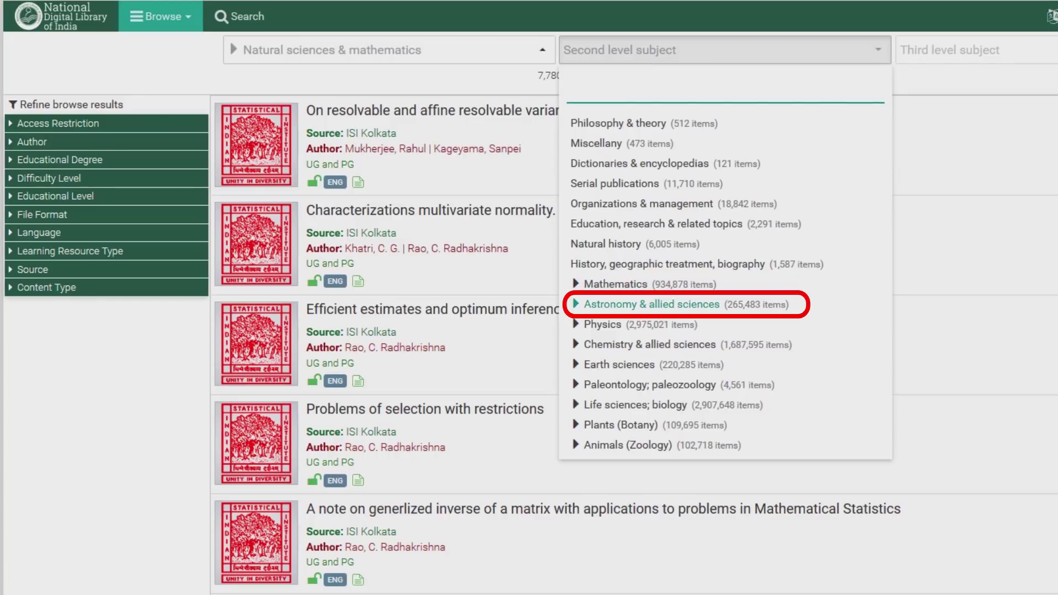
pyautogui.press('Return')
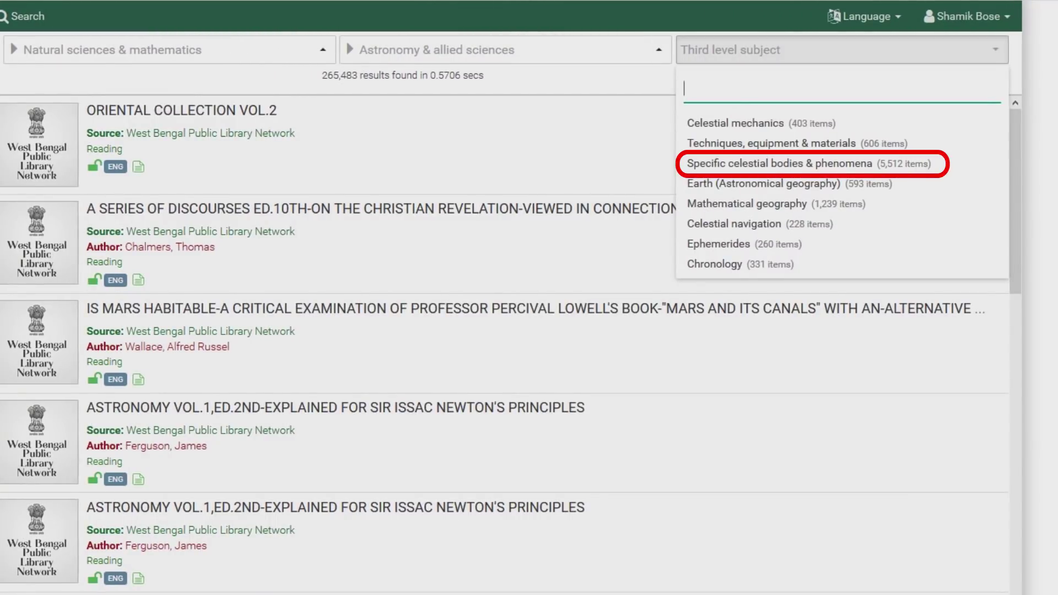
pyautogui.click(780, 163)
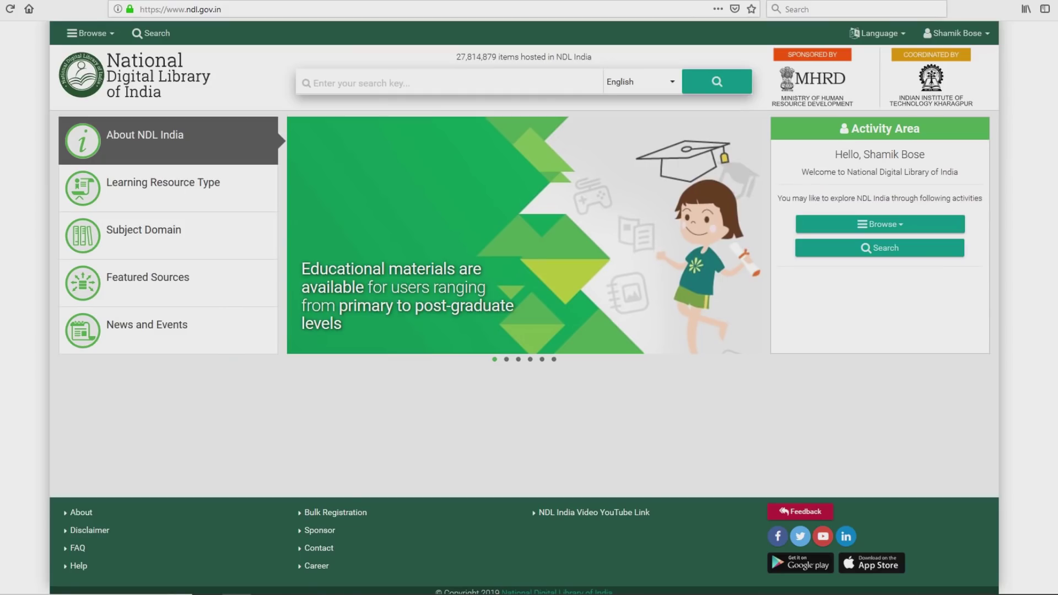
# - Browse the library by source and list NCERT's 4,511 items
pyautogui.click(880, 224)
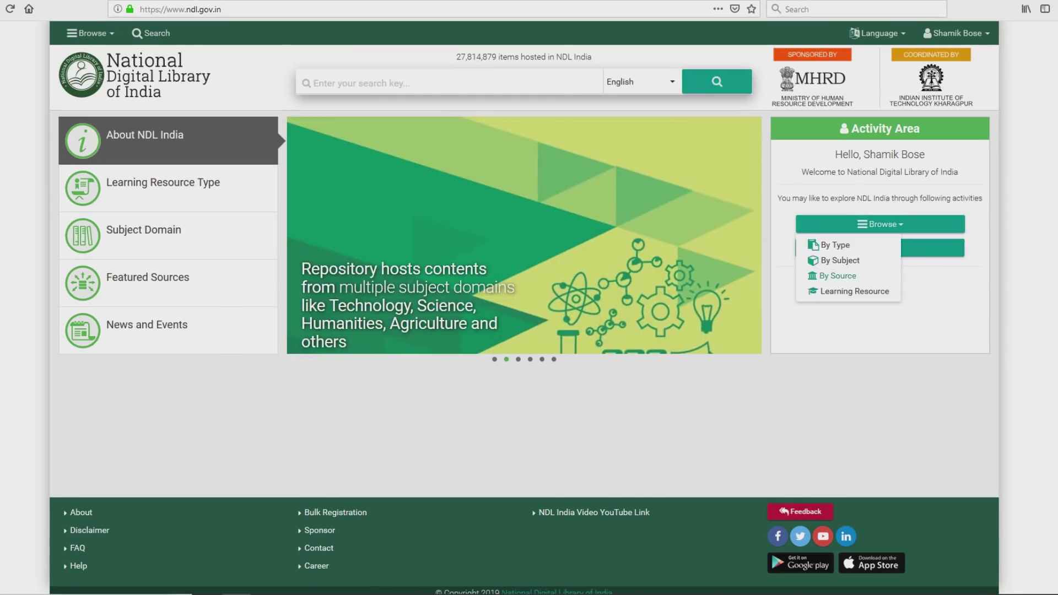
pyautogui.click(837, 276)
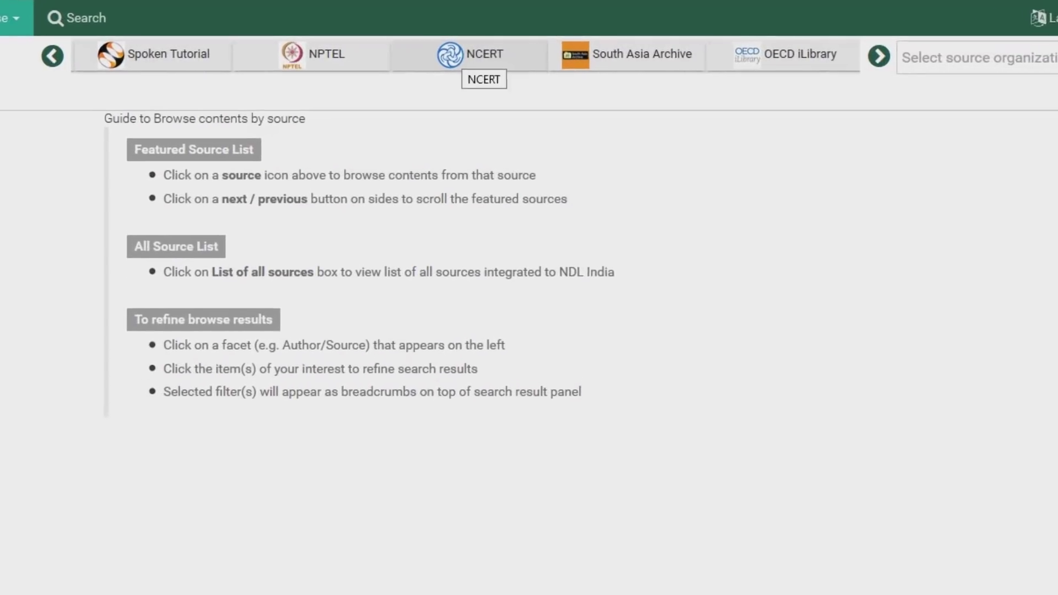
pyautogui.click(468, 55)
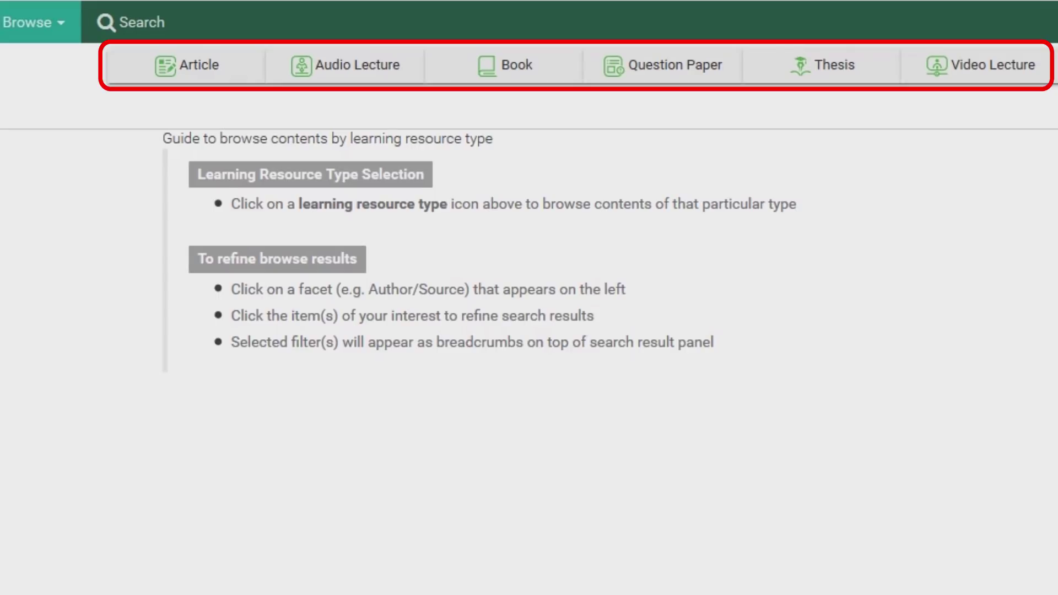
# - List the Article learning-resource type, showing 19,959,259 results
pyautogui.click(187, 64)
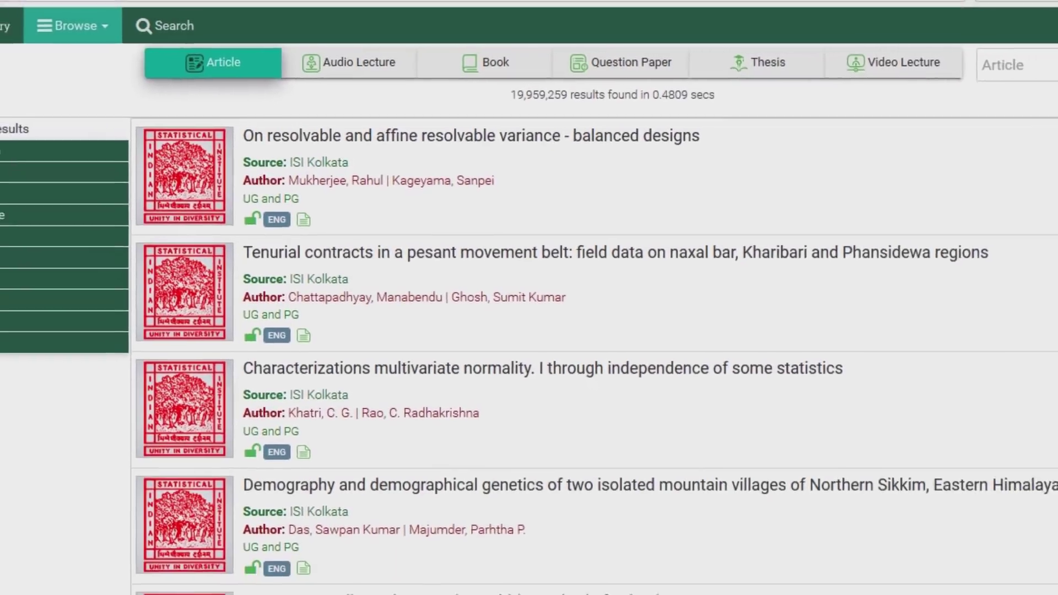
# - Open the 'Tenurial Contracts in a Peasant Movement Belt' paper in the document viewer
pyautogui.click(688, 202)
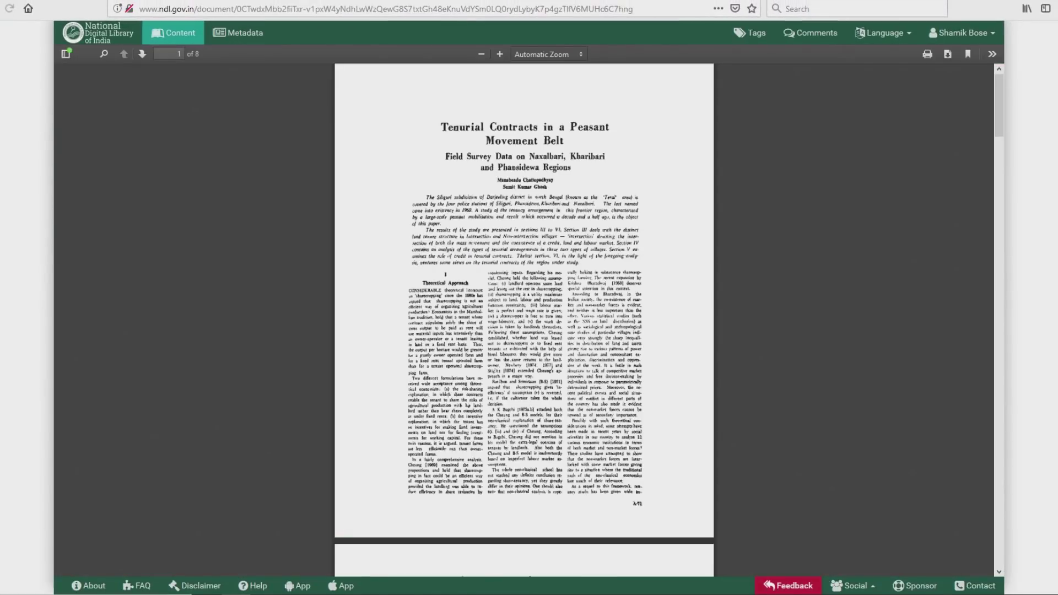